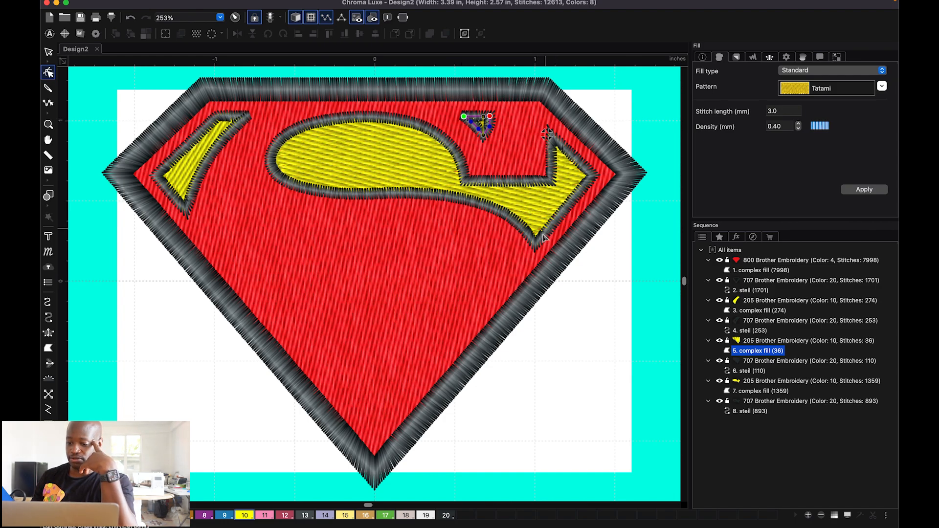
# Move the stop point of complex fill 7 to its lower arrow tip and adjust both ends of its stitch angle line.
pyautogui.click(752, 391)
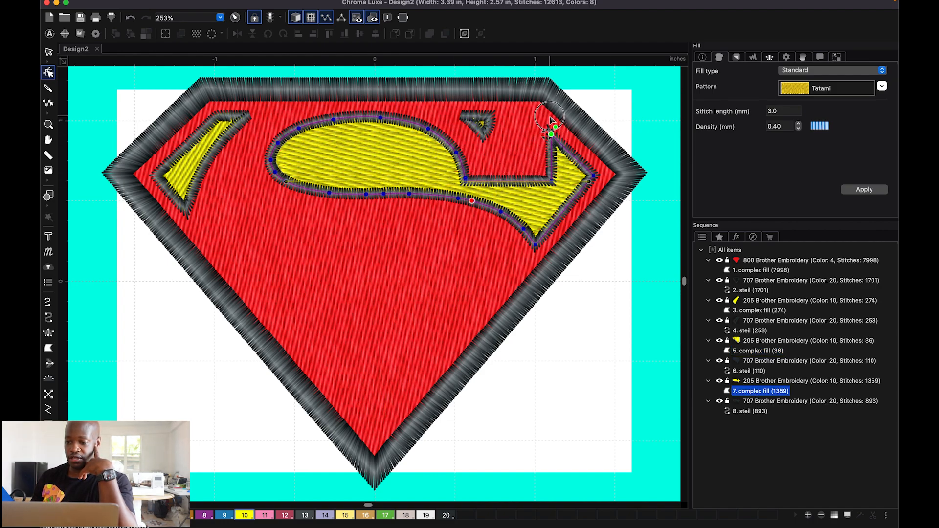
pyautogui.click(472, 201)
pyautogui.moveTo(470, 203); pyautogui.dragTo(548, 273)
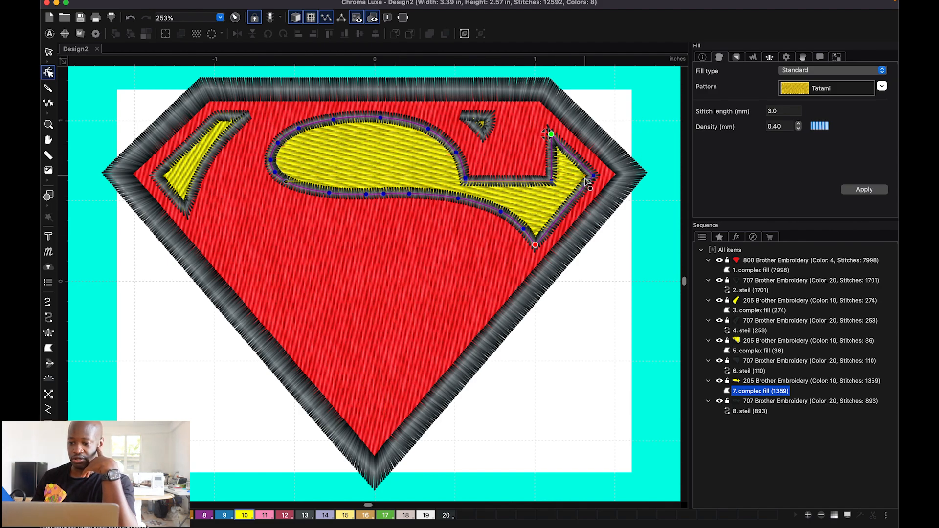
pyautogui.moveTo(588, 181); pyautogui.dragTo(612, 173)
pyautogui.moveTo(288, 185)
pyautogui.mouseDown()
pyautogui.moveTo(262, 162)
pyautogui.moveTo(269, 185)
pyautogui.mouseUp()
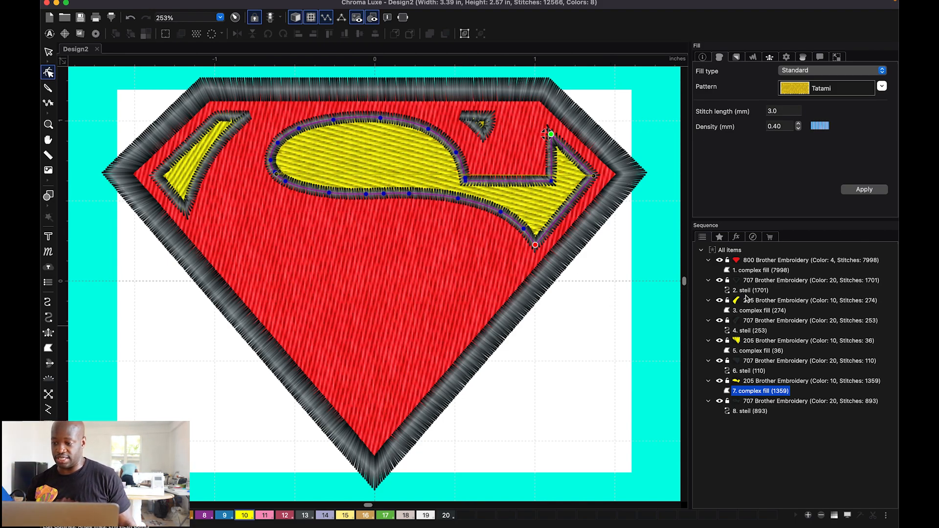
# Apply a density of 0.35 mm to the large yellow S fill and the small yellow triangle fill.
pyautogui.click(783, 127)
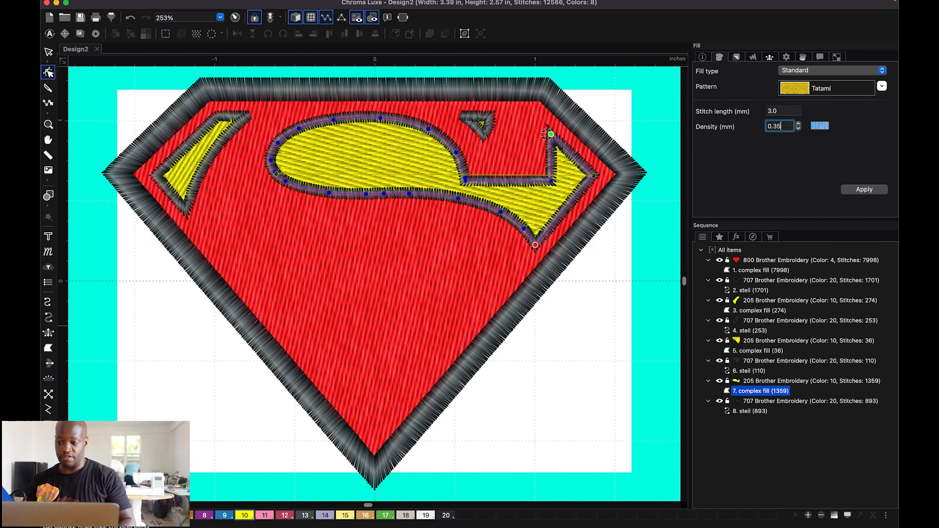
pyautogui.click(864, 191)
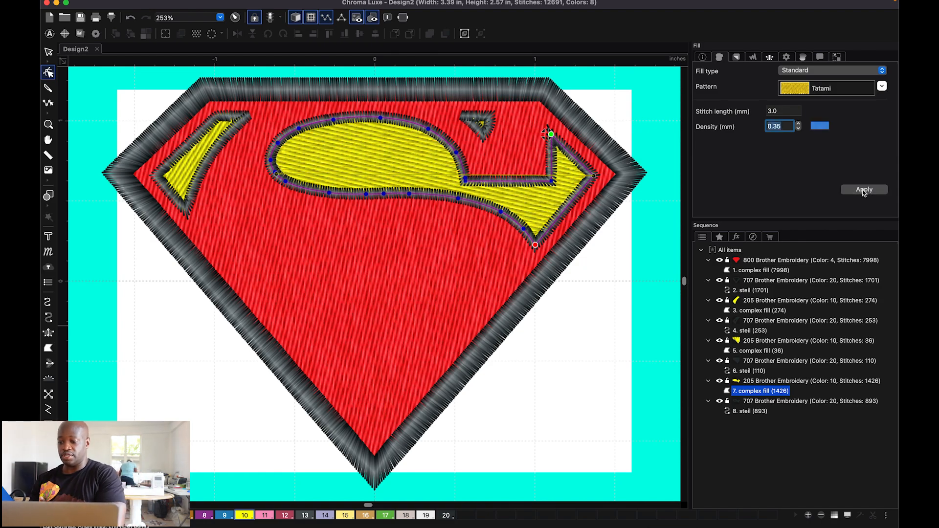
pyautogui.click(758, 351)
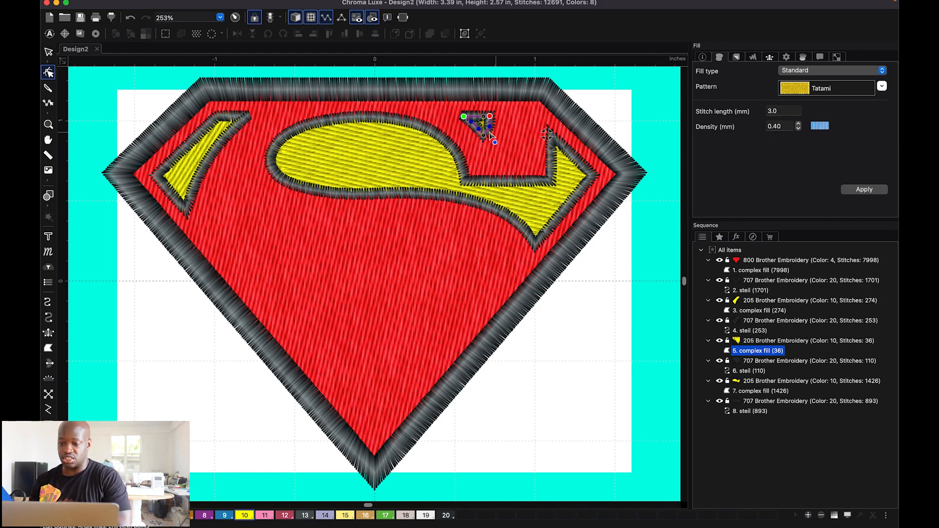
pyautogui.click(783, 127)
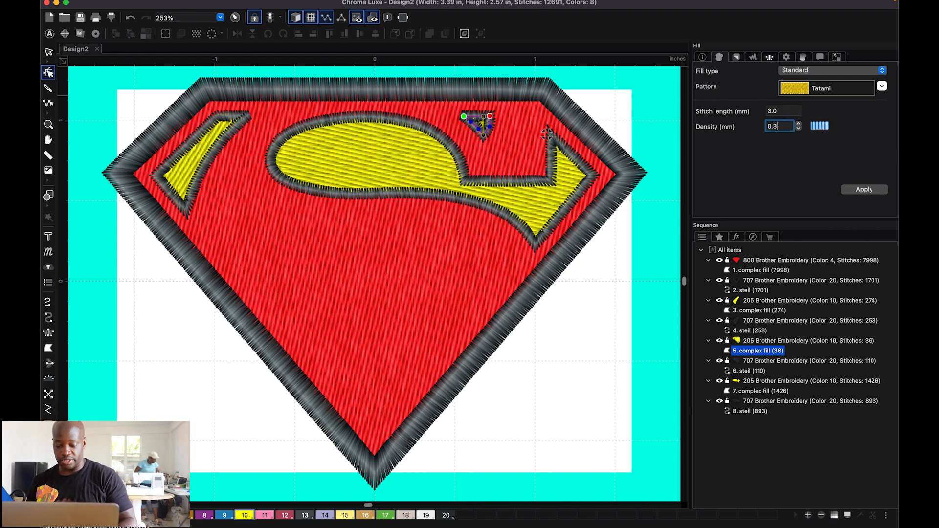
pyautogui.click(864, 190)
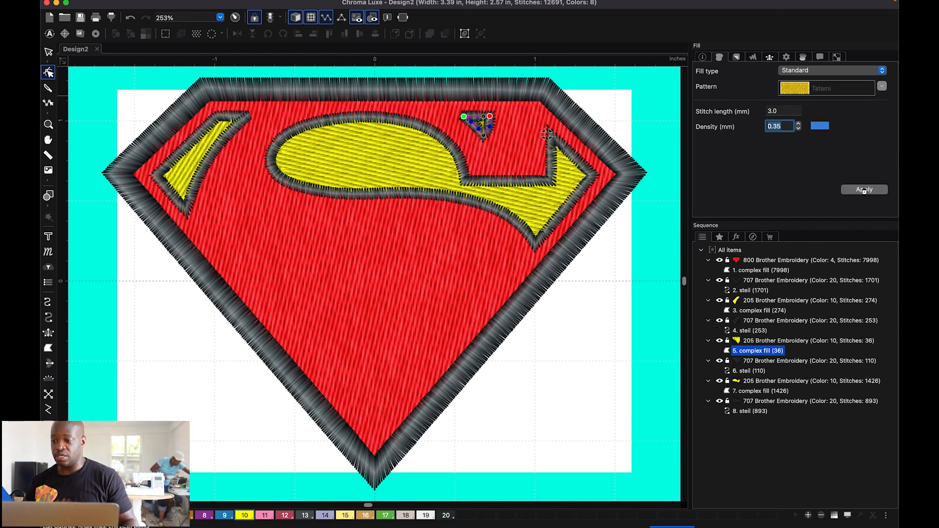
pyautogui.click(766, 193)
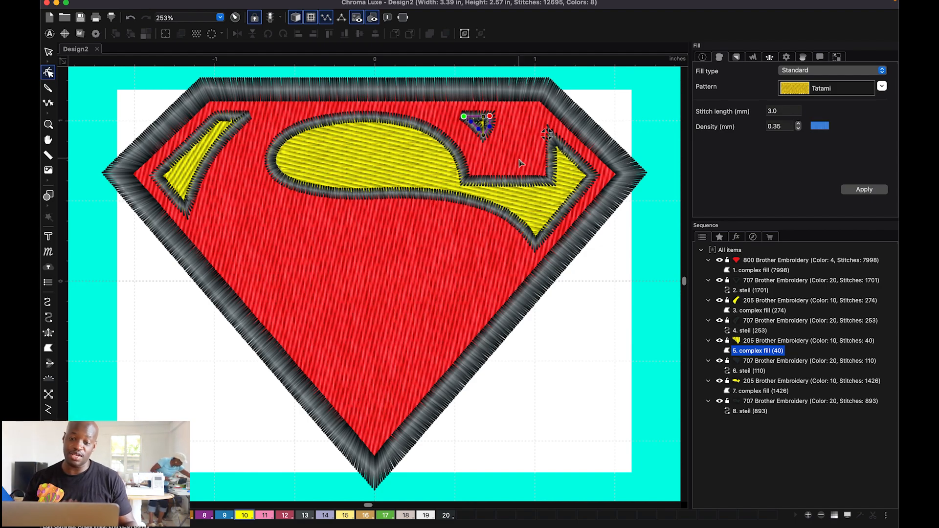
# Turn off the 3D view and start a complex fill outline at the lower S shape's sharp left tip, placing points along its upper edge.
pyautogui.click(295, 17)
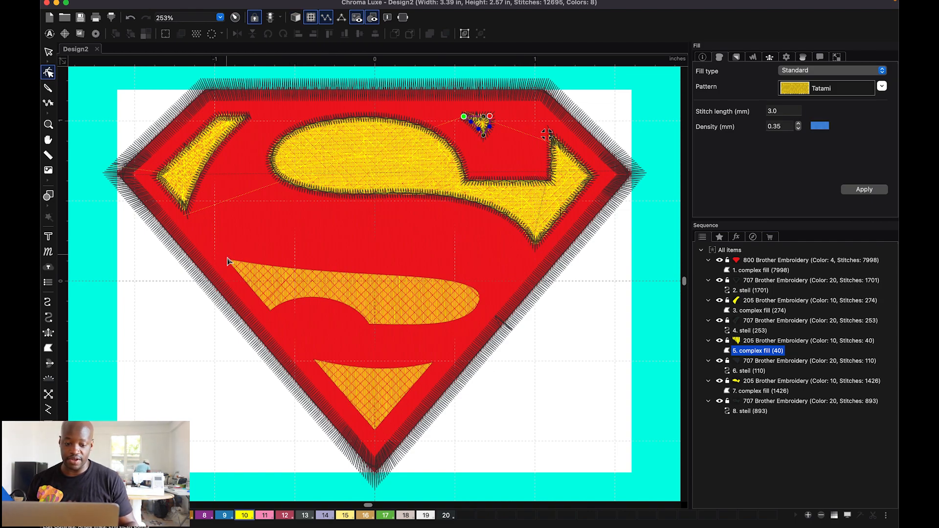
pyautogui.click(49, 347)
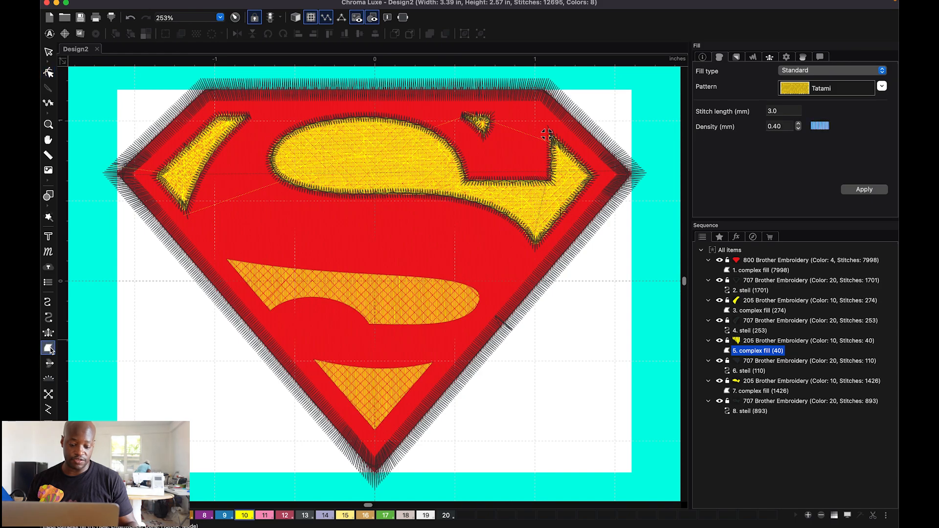
pyautogui.scroll(5, 250, 262)
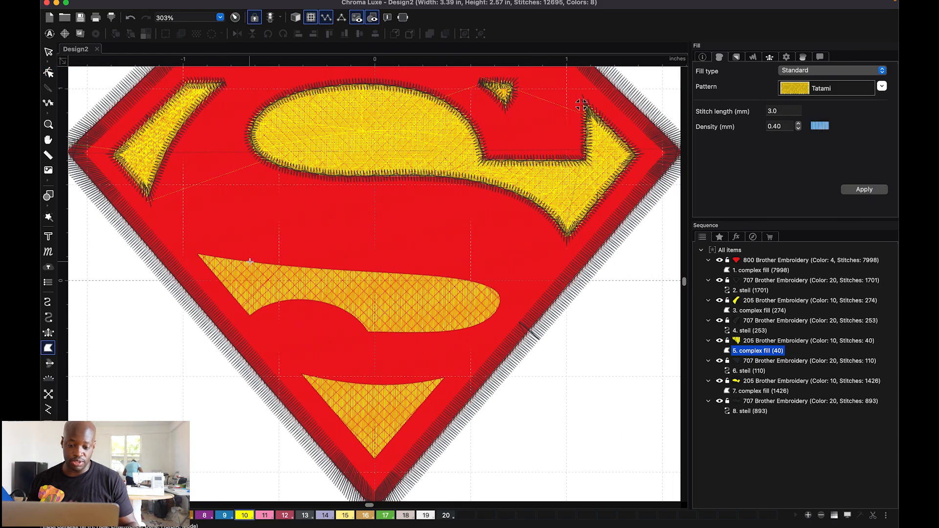
pyautogui.scroll(1, 413, 243)
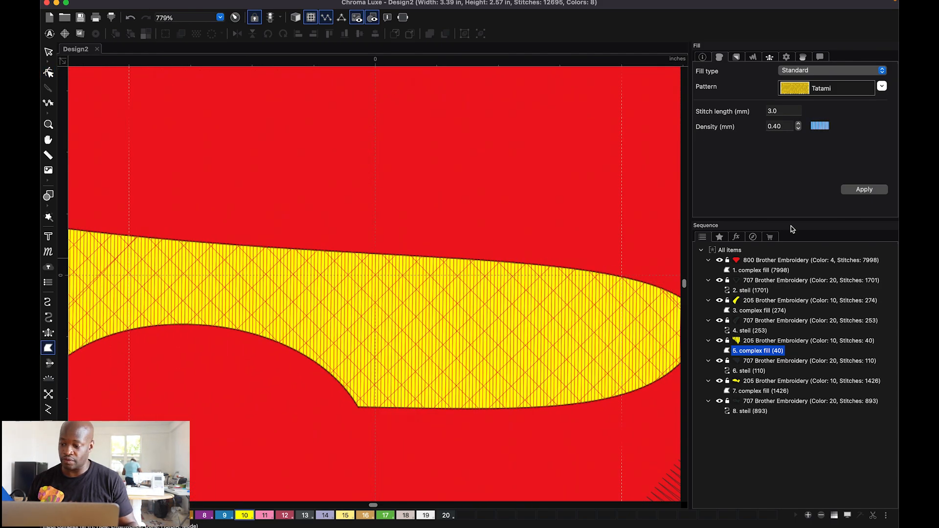
pyautogui.click(753, 238)
pyautogui.moveTo(805, 347); pyautogui.dragTo(779, 353)
pyautogui.scroll(3, 151, 273)
pyautogui.moveTo(783, 352); pyautogui.dragTo(770, 358)
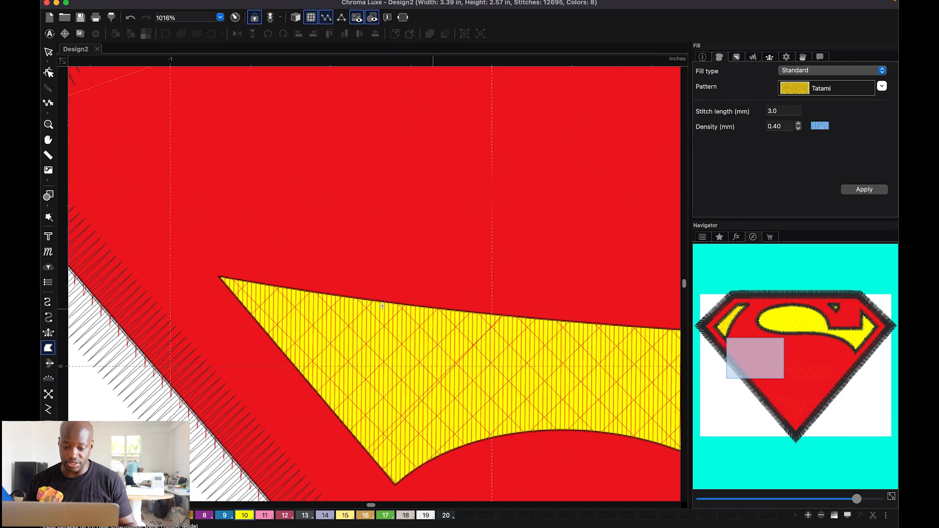
pyautogui.click(219, 276)
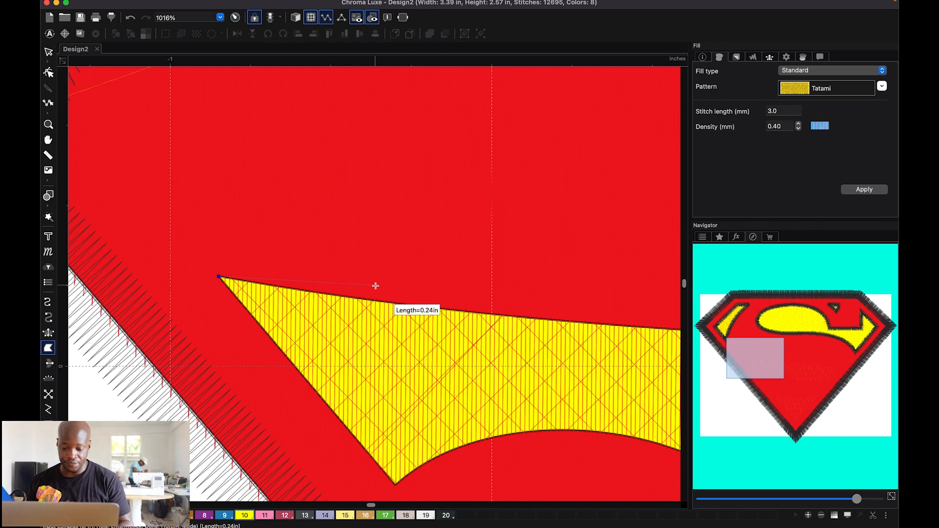
pyautogui.click(586, 324)
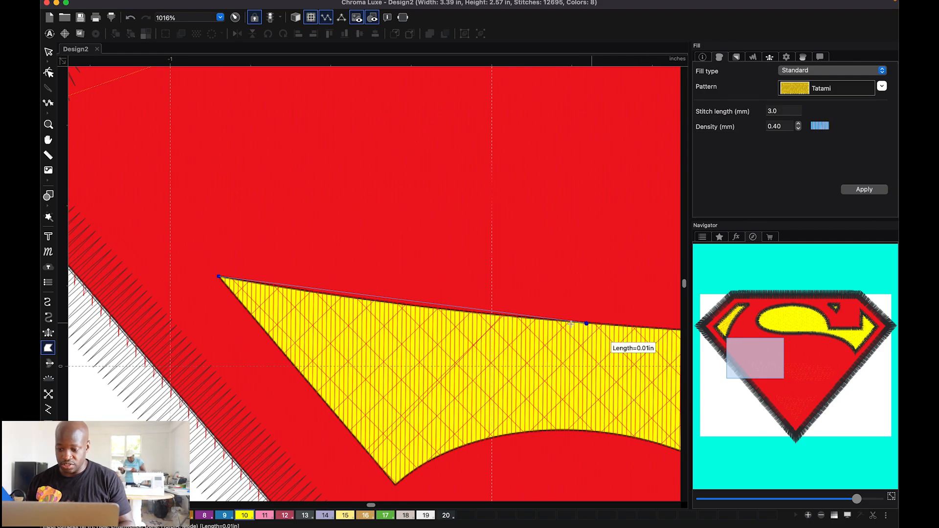
pyautogui.moveTo(767, 358); pyautogui.dragTo(804, 358)
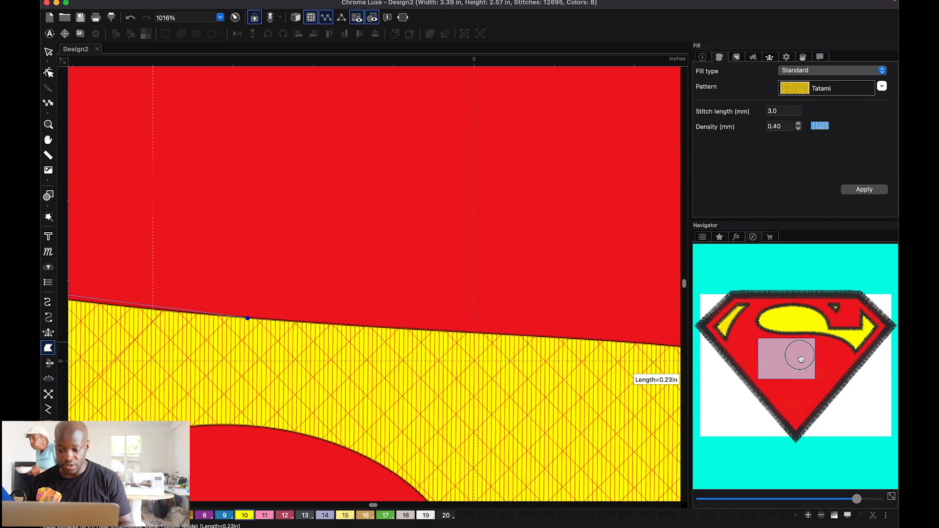
pyautogui.click(548, 338)
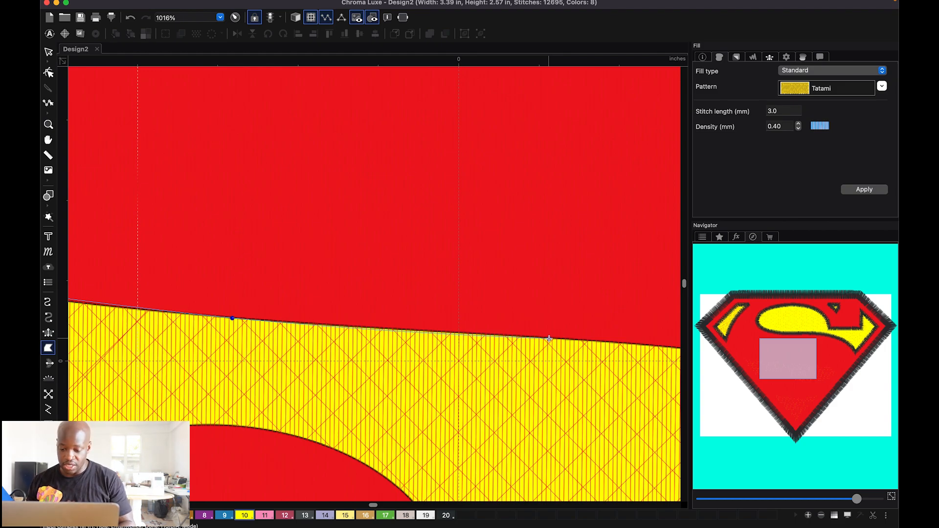
# Continue the complex fill outline along the rest of the upper edge and around the rounded right end of the lower S shape.
pyautogui.moveTo(787, 353); pyautogui.dragTo(811, 355)
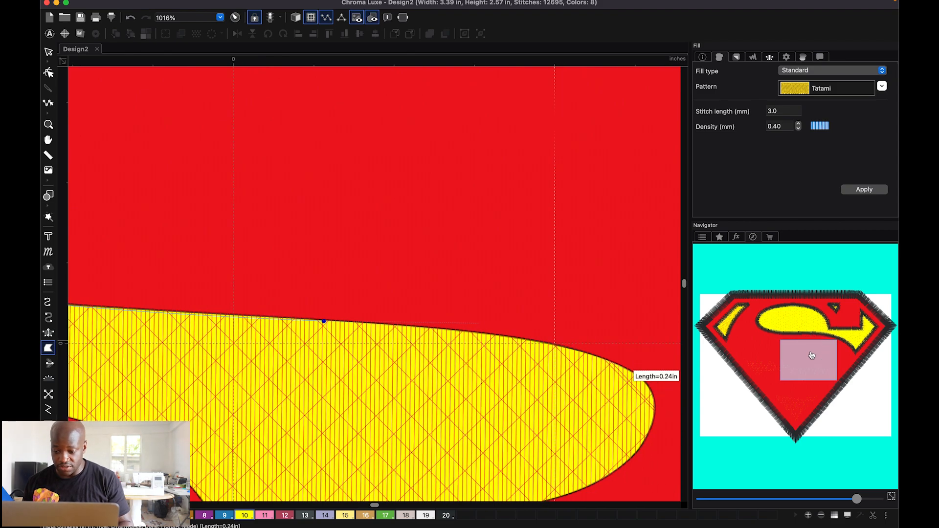
pyautogui.click(554, 345)
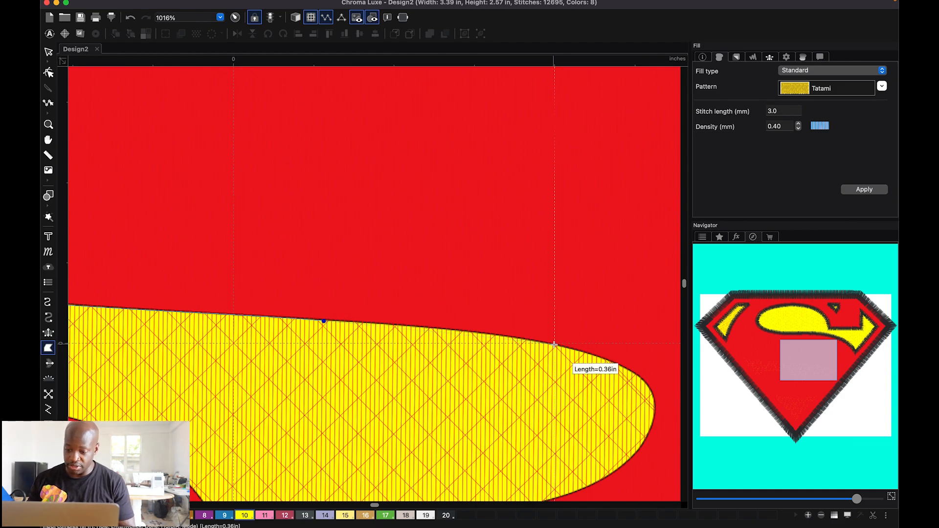
pyautogui.click(450, 328)
pyautogui.click(575, 350)
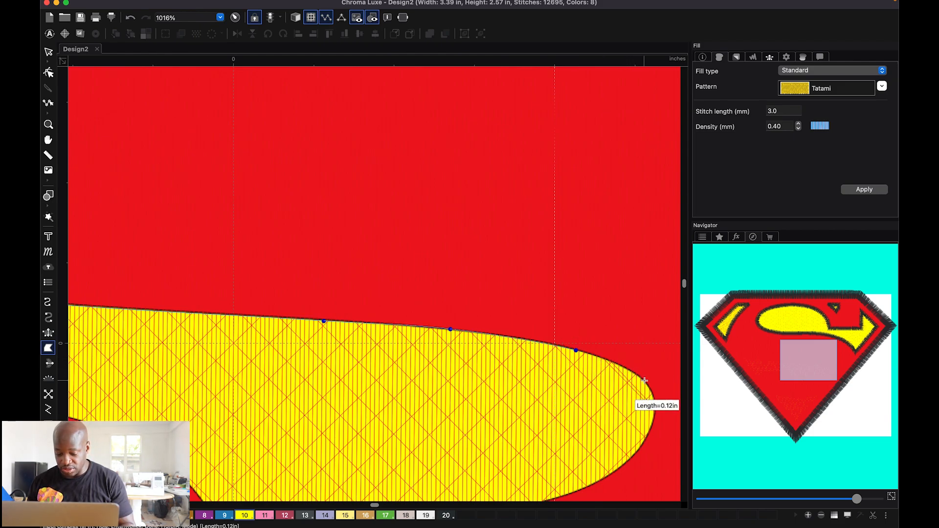
pyautogui.click(644, 380)
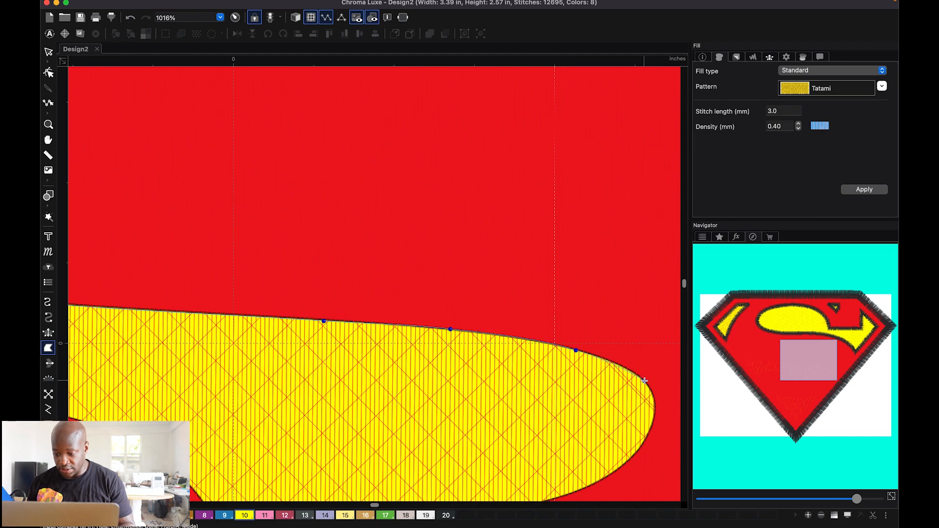
pyautogui.click(656, 416)
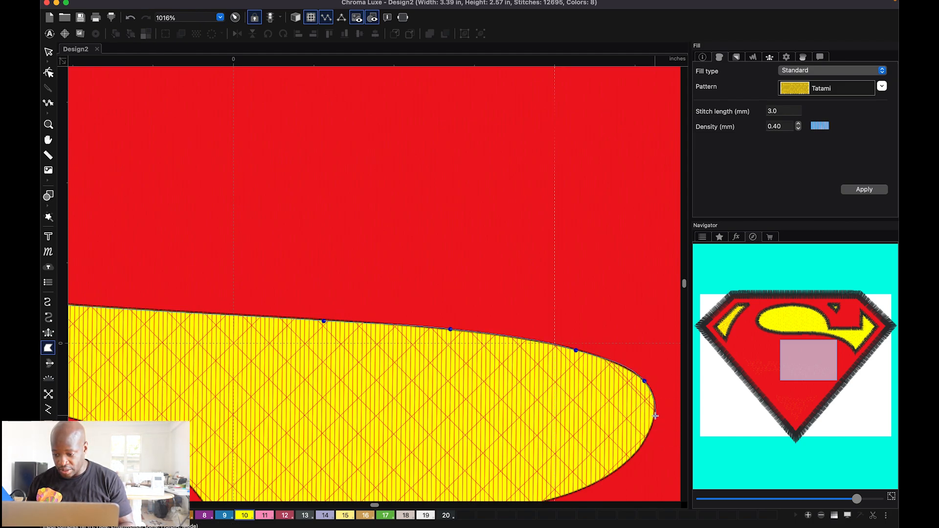
pyautogui.click(634, 457)
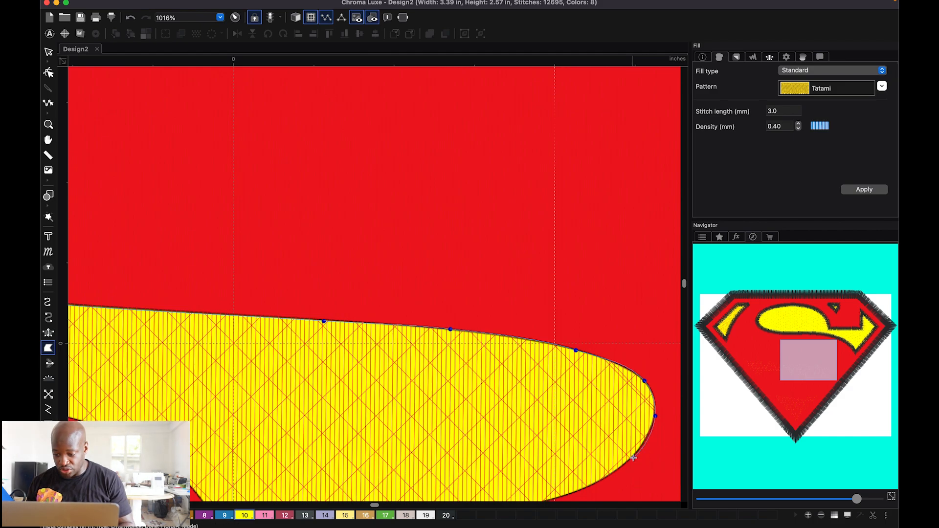
# Trace the underside of the lower S shape with outline points from the rounded end to the sharp inner corner.
pyautogui.moveTo(810, 377); pyautogui.dragTo(811, 381)
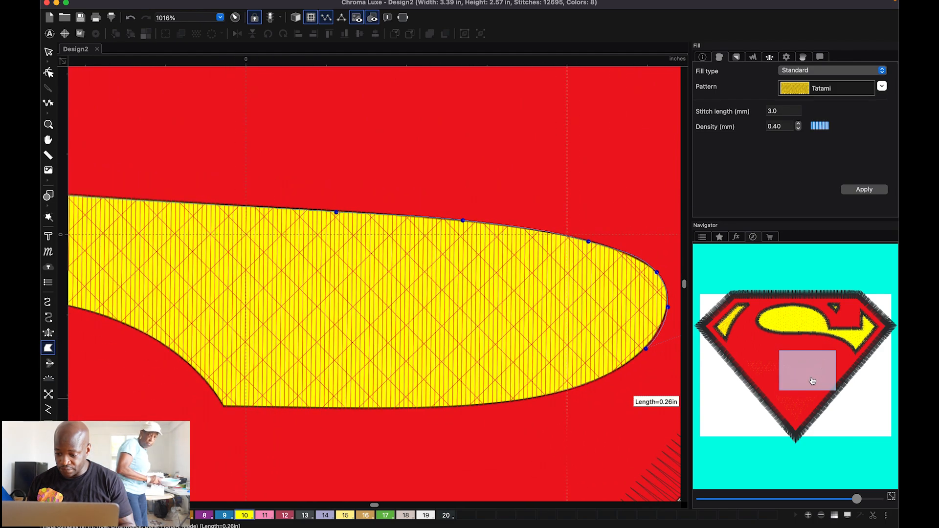
pyautogui.click(571, 389)
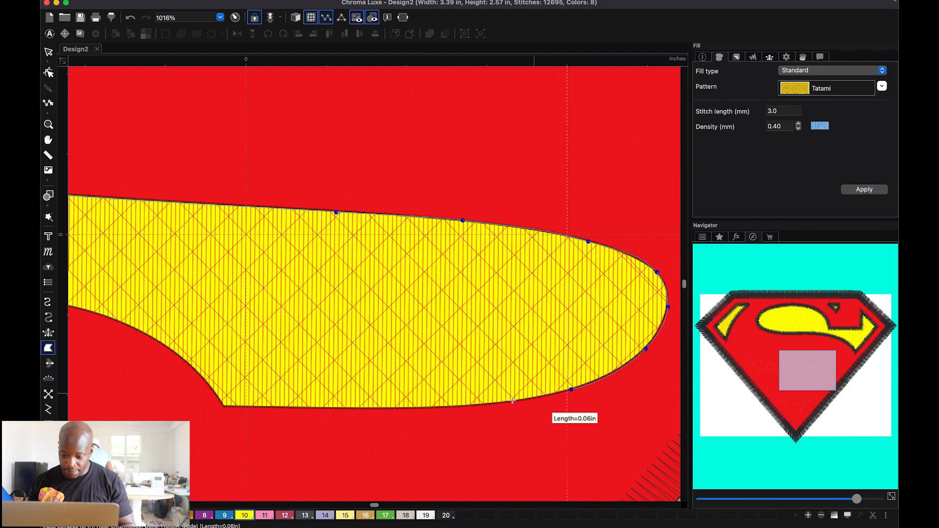
pyautogui.click(454, 407)
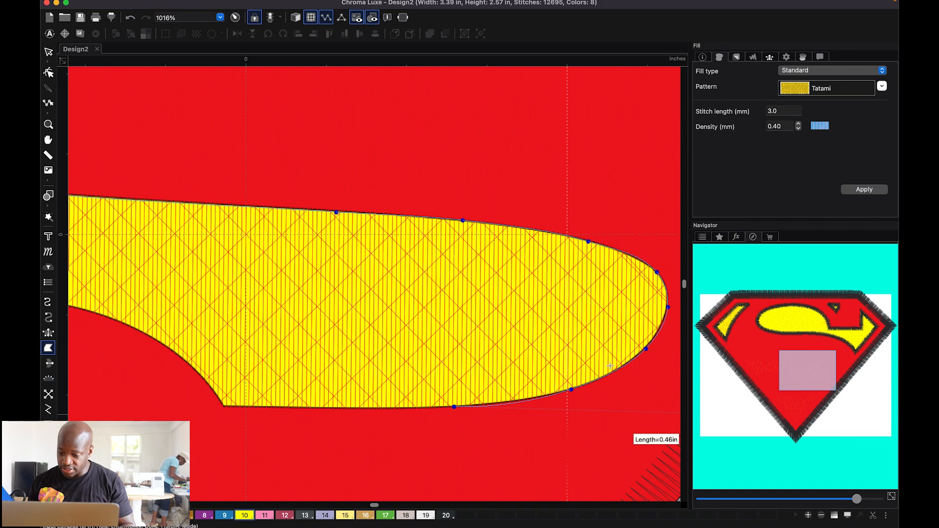
pyautogui.click(247, 408)
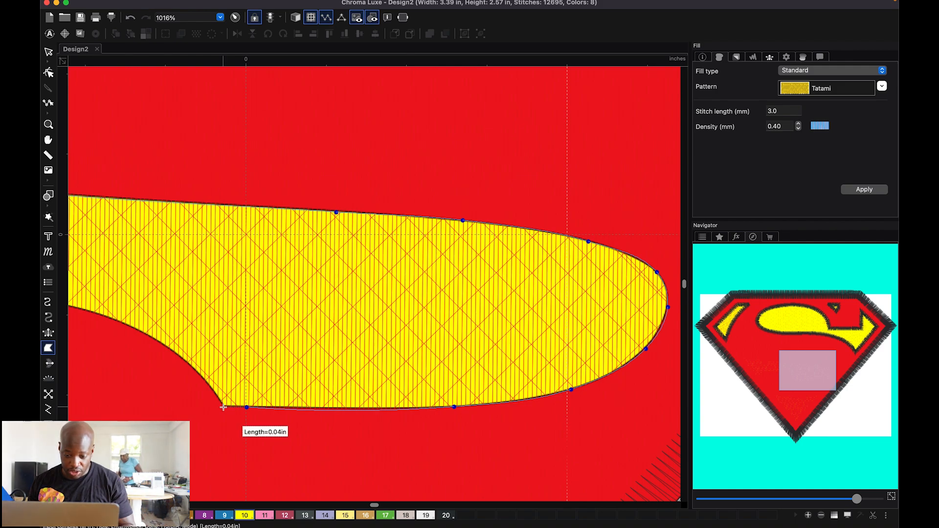
pyautogui.click(223, 407)
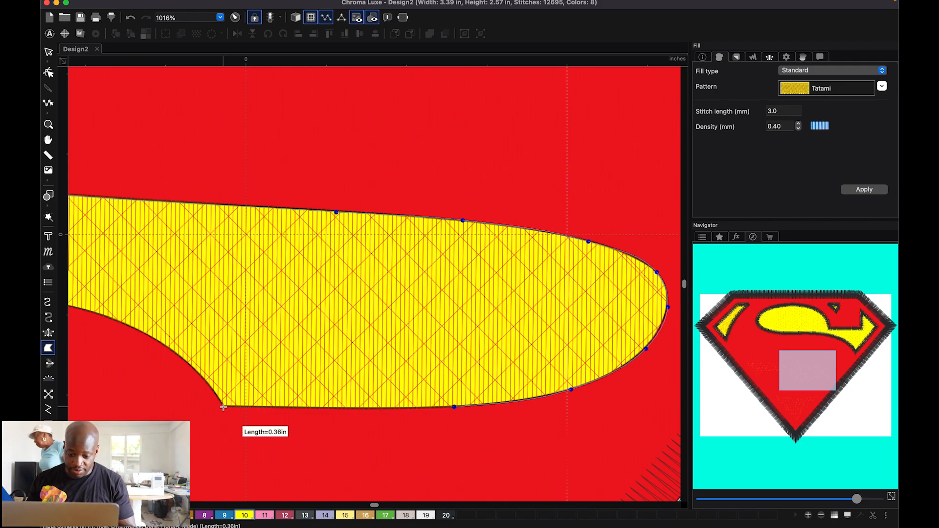
pyautogui.click(333, 409)
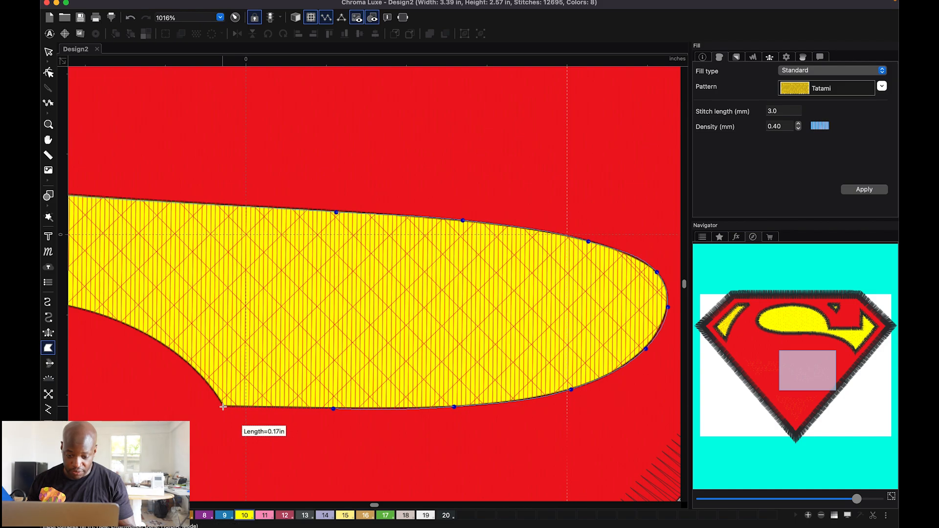
pyautogui.click(223, 406)
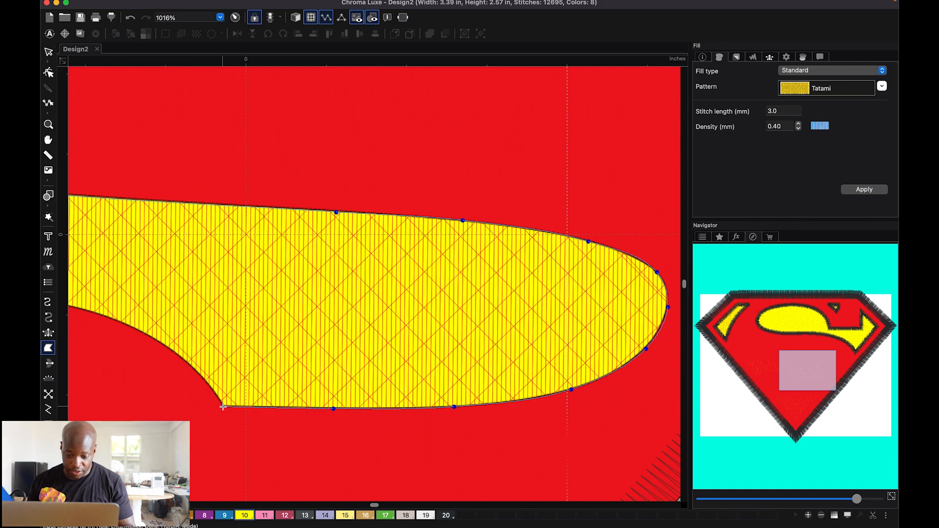
# Continue the complex fill outline along the lower S shape's concave arch, placing points from the inner corner to the pointed lower-left corner.
pyautogui.click(199, 375)
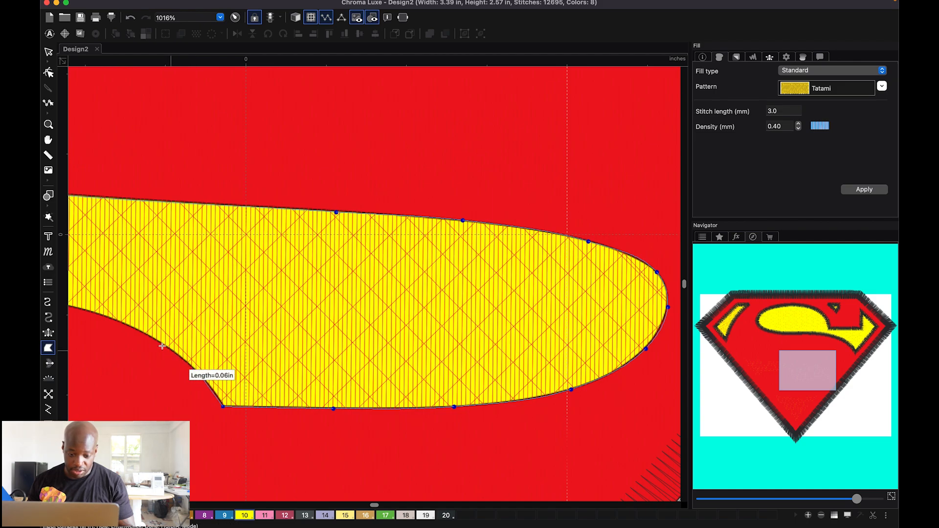
pyautogui.click(139, 332)
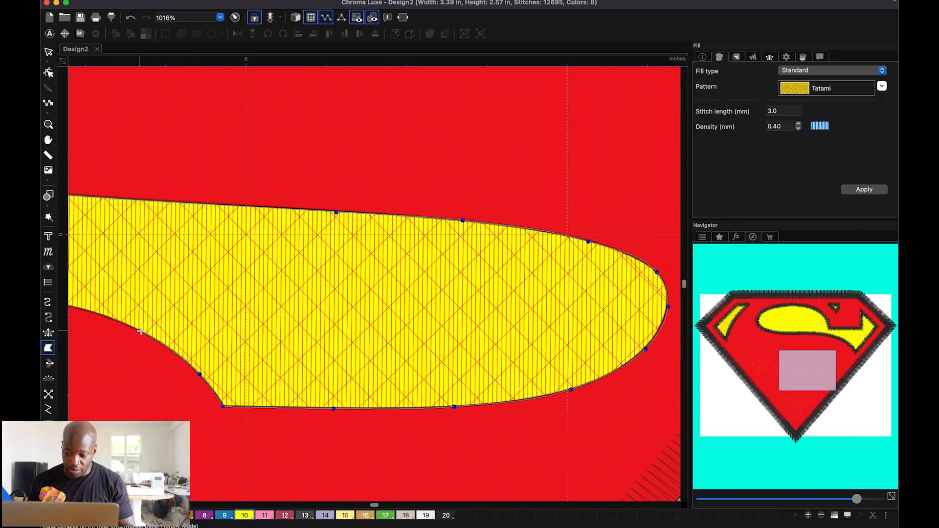
pyautogui.moveTo(806, 381); pyautogui.dragTo(785, 383)
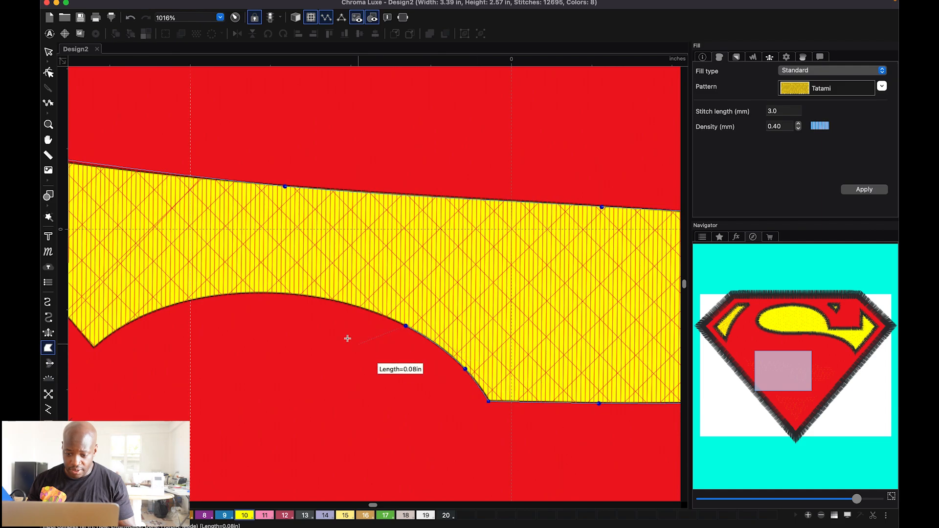
pyautogui.click(331, 299)
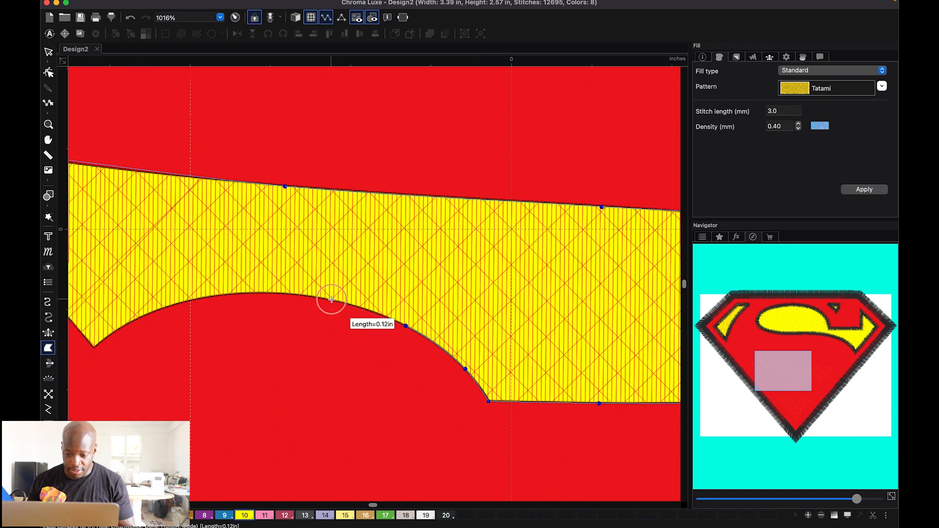
pyautogui.click(253, 292)
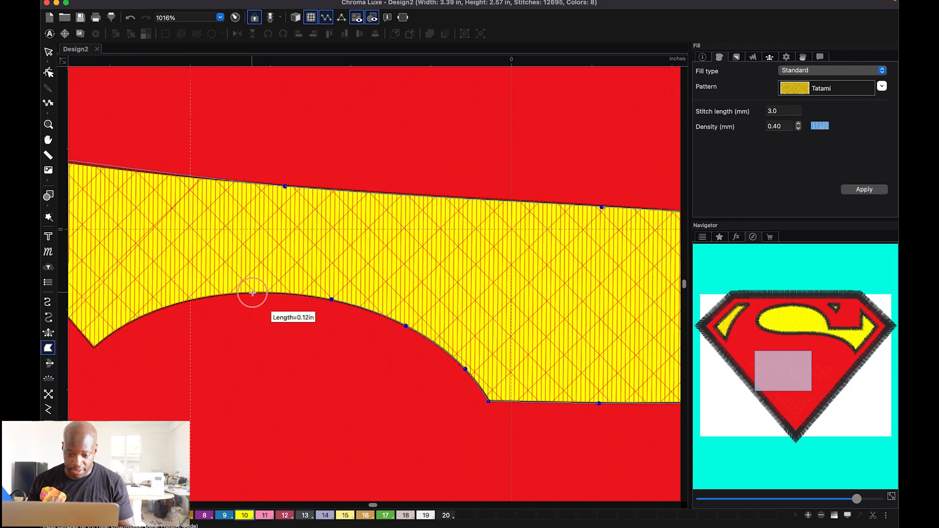
pyautogui.click(169, 306)
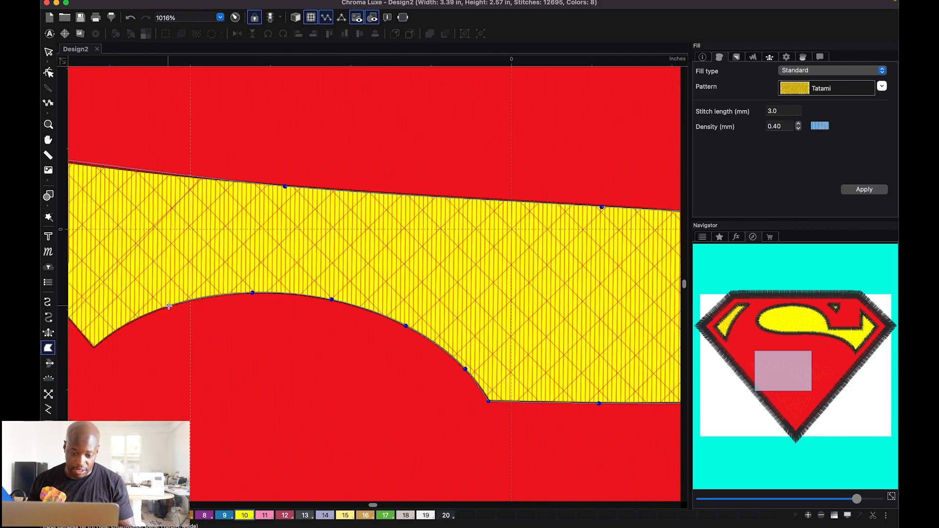
pyautogui.click(112, 333)
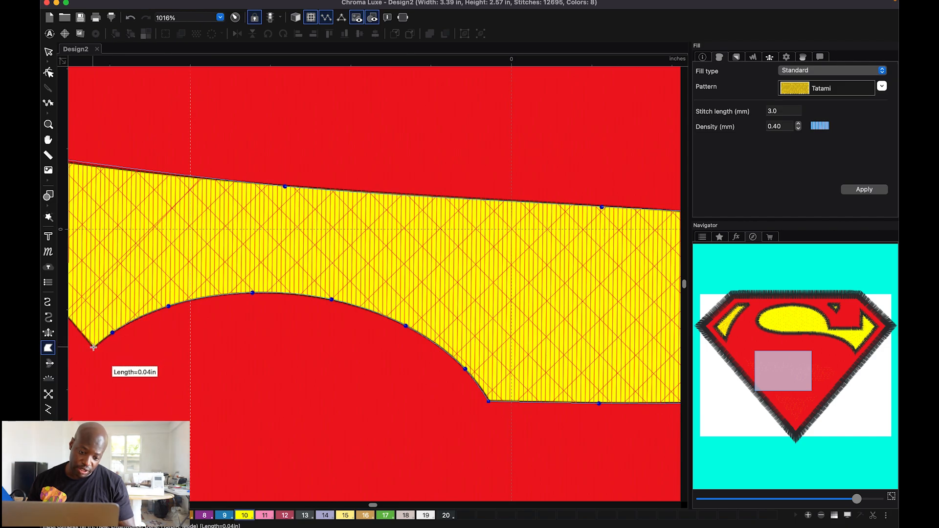
pyautogui.click(93, 347)
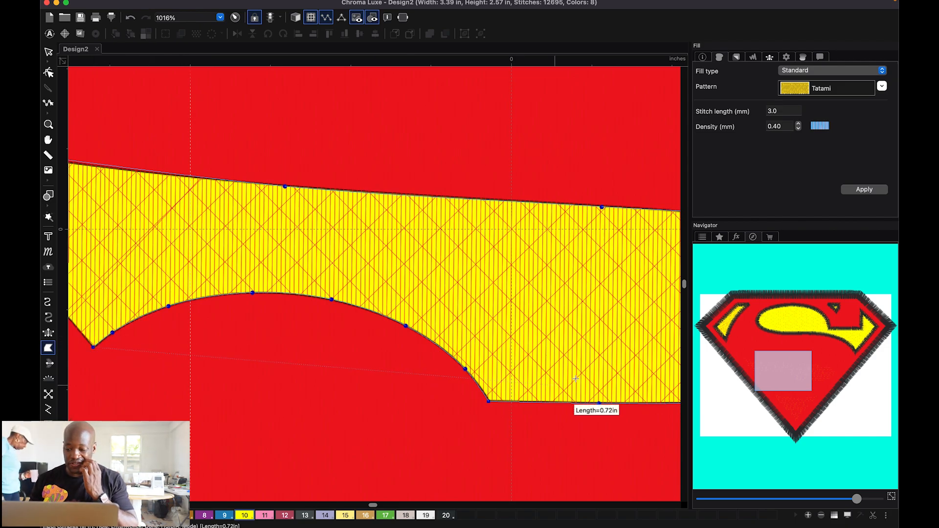
# Close the complex fill outline at the lower S shape's sharp left tip and show the design in 3D view.
pyautogui.click(766, 358)
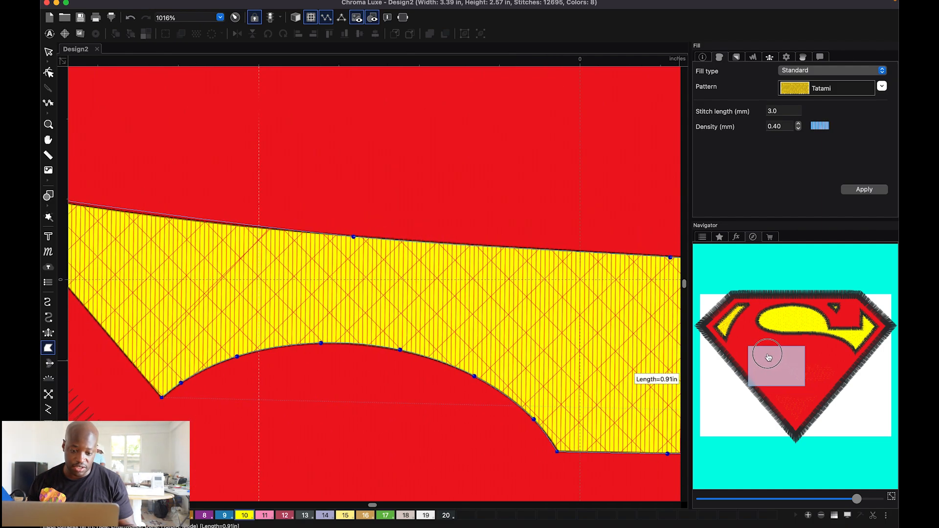
pyautogui.moveTo(766, 356); pyautogui.dragTo(758, 353)
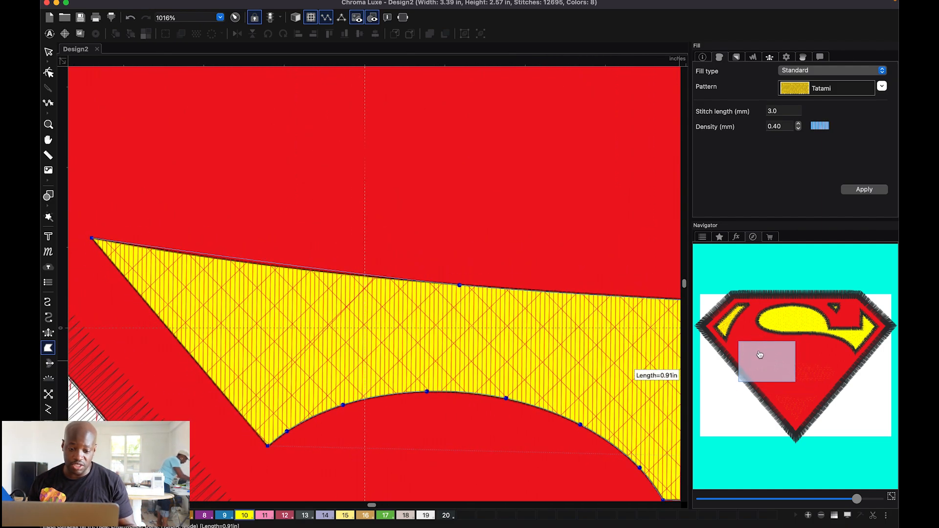
pyautogui.click(91, 237)
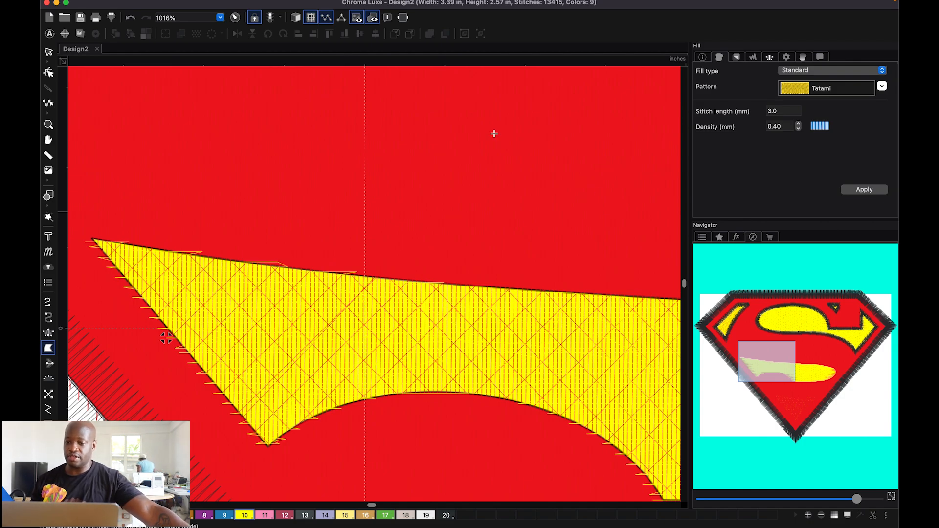
pyautogui.click(295, 17)
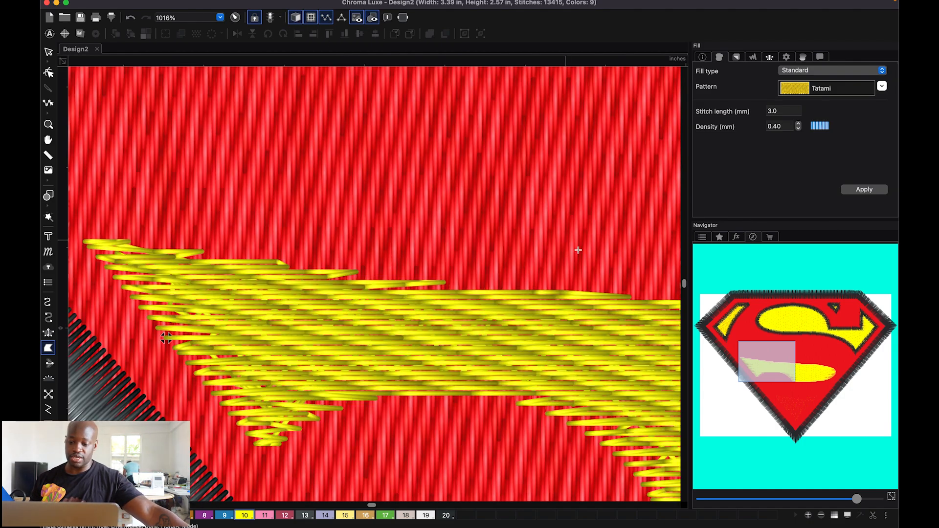
pyautogui.scroll(-5, 605, 282)
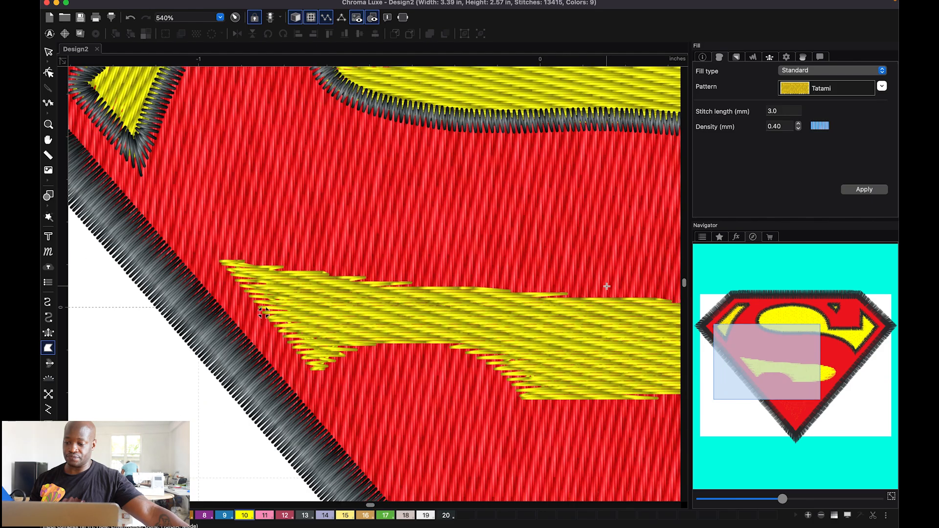
pyautogui.scroll(-2, 606, 286)
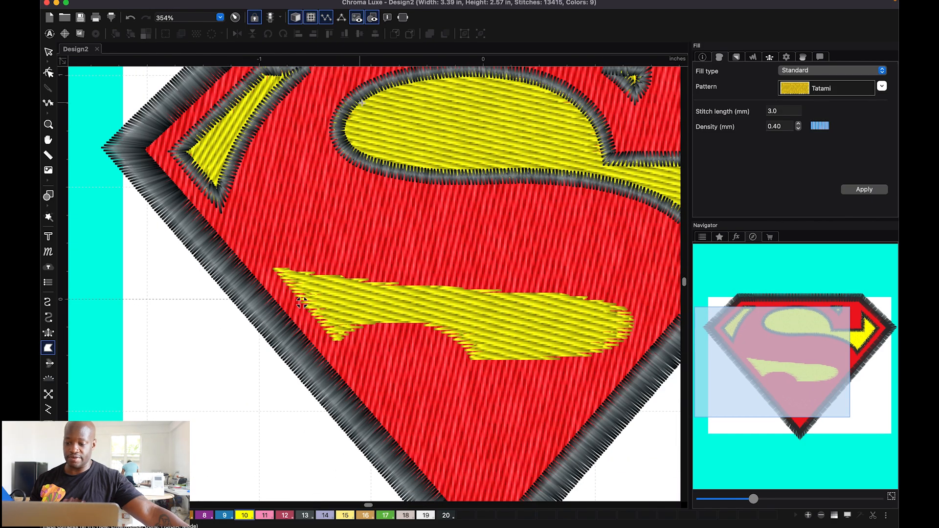
# Select the lower S shape's complex fill in the sequence and duplicate it.
pyautogui.click(49, 53)
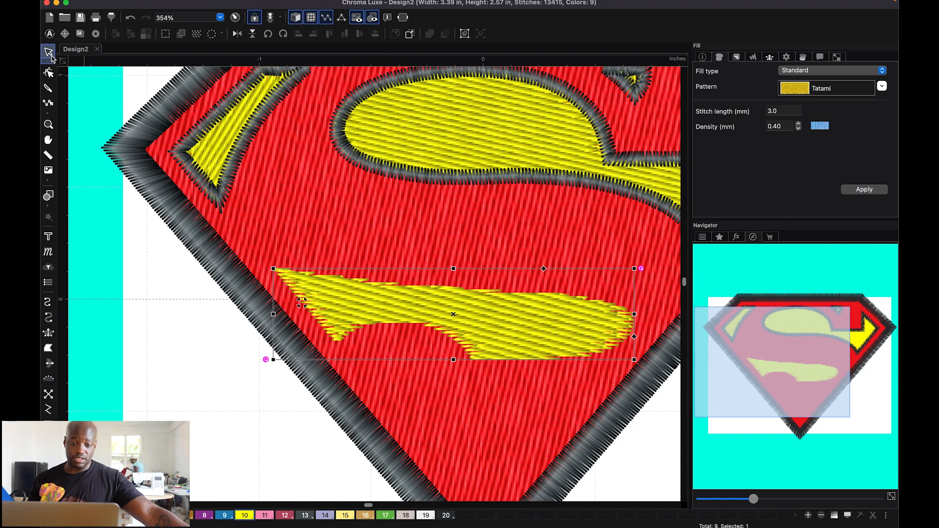
pyautogui.click(702, 237)
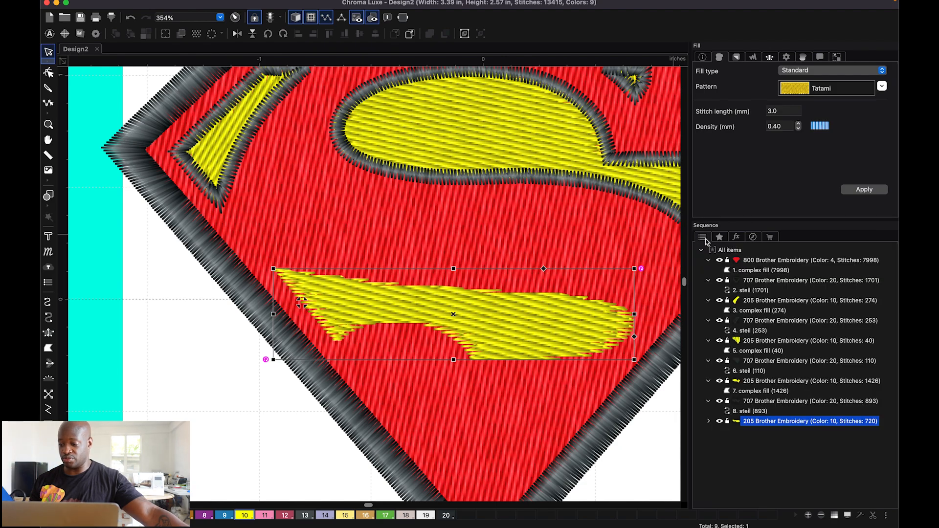
pyautogui.click(708, 421)
pyautogui.click(745, 432)
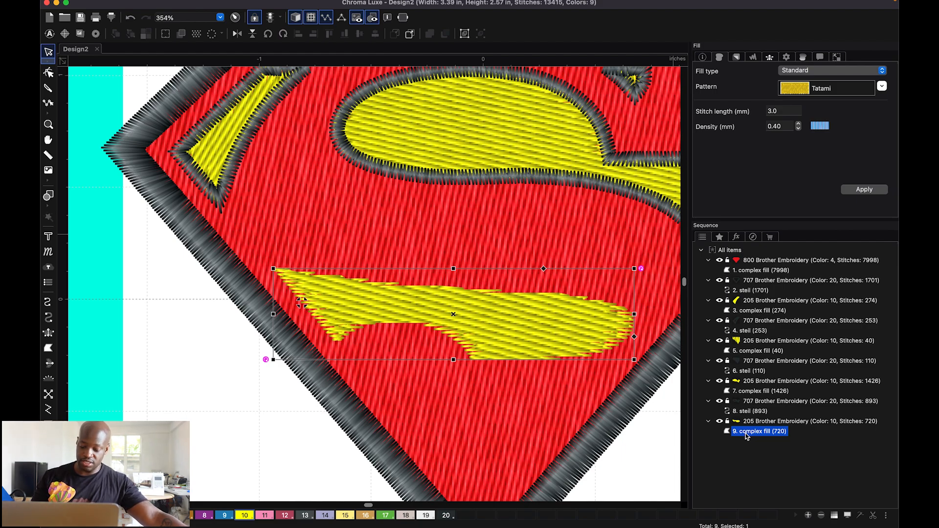
pyautogui.press('super+d')
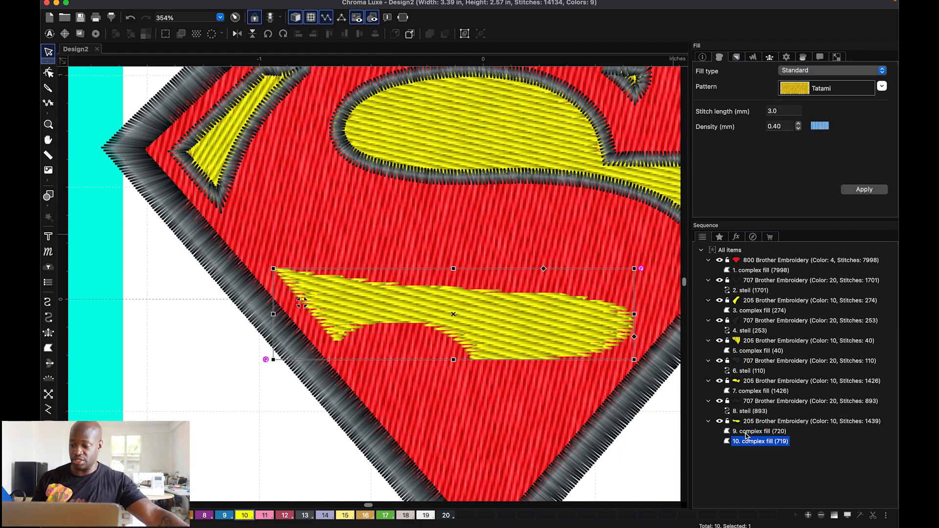
# Convert the duplicated lower S fill to a Steil outline and assign it thread color 20.
pyautogui.rightClick(755, 443)
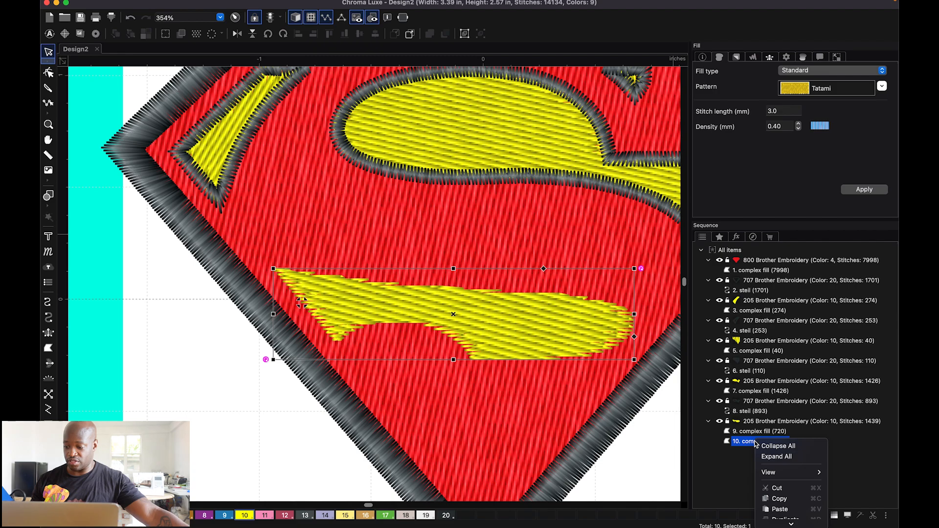
pyautogui.scroll(-5, 774, 484)
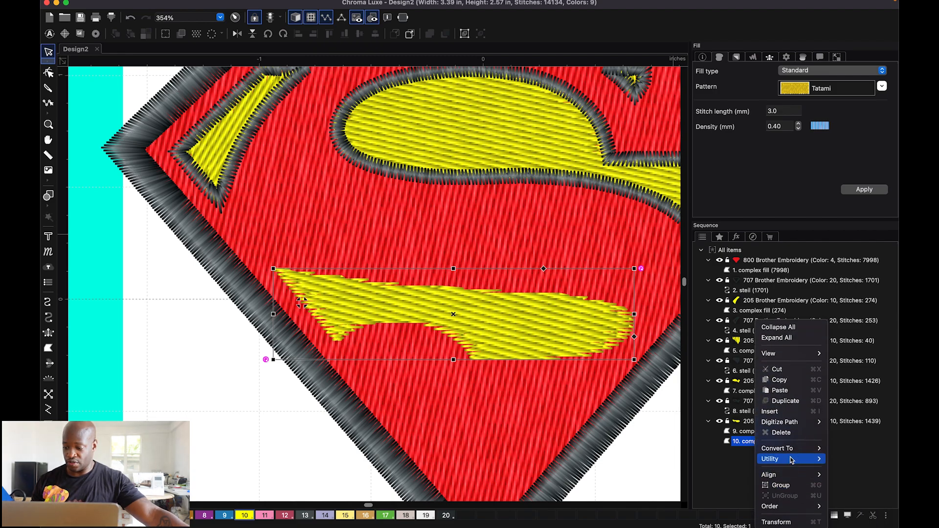
pyautogui.moveTo(792, 454)
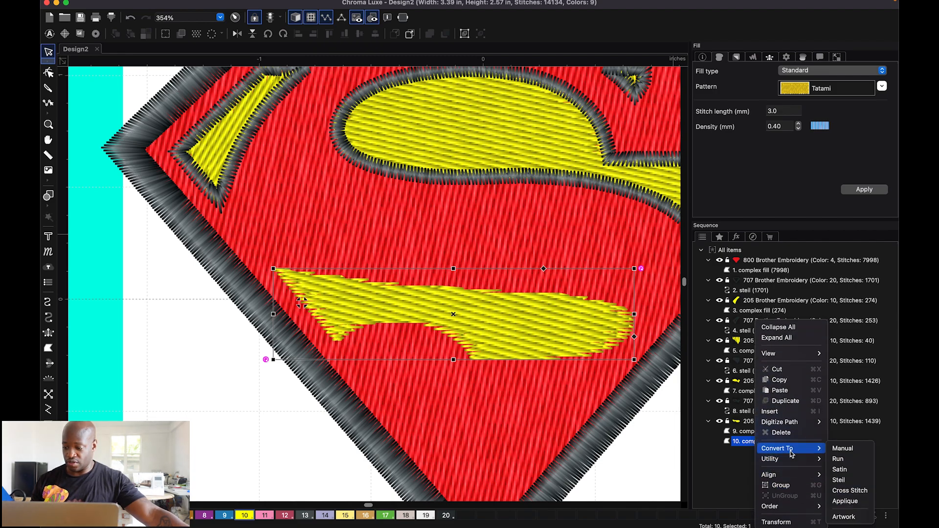
pyautogui.click(847, 481)
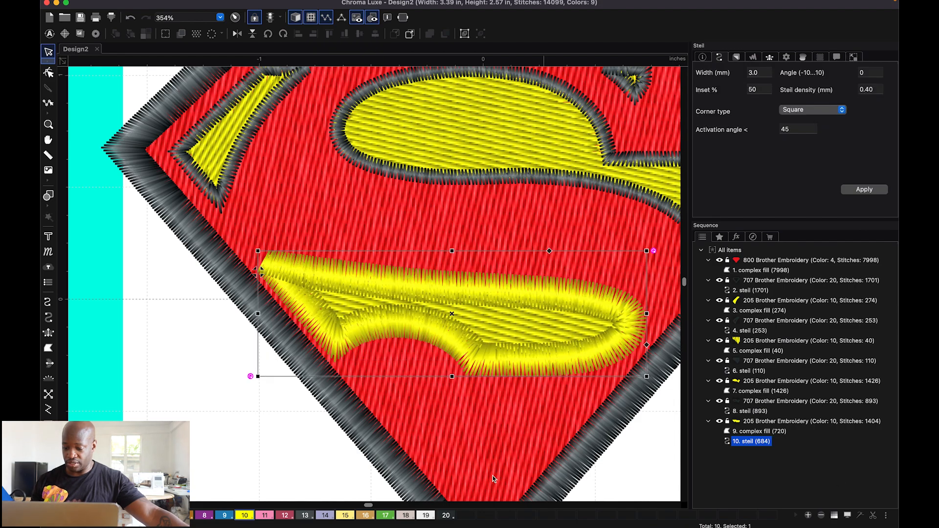
pyautogui.click(446, 515)
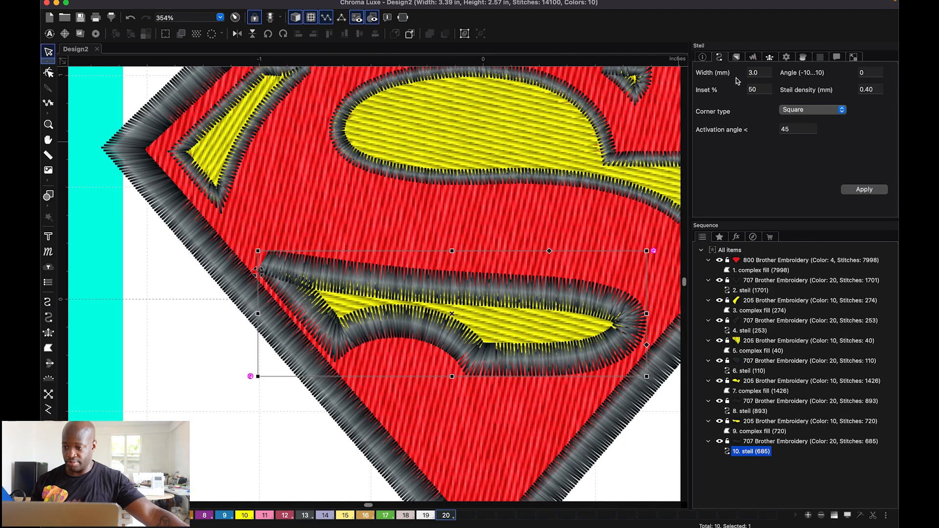
# Apply a width of 1.0 mm to the lower S shape's Steil outline.
pyautogui.click(752, 73)
pyautogui.press('BackSpace')
pyautogui.press('BackSpace')
pyautogui.write('1')
pyautogui.click(875, 193)
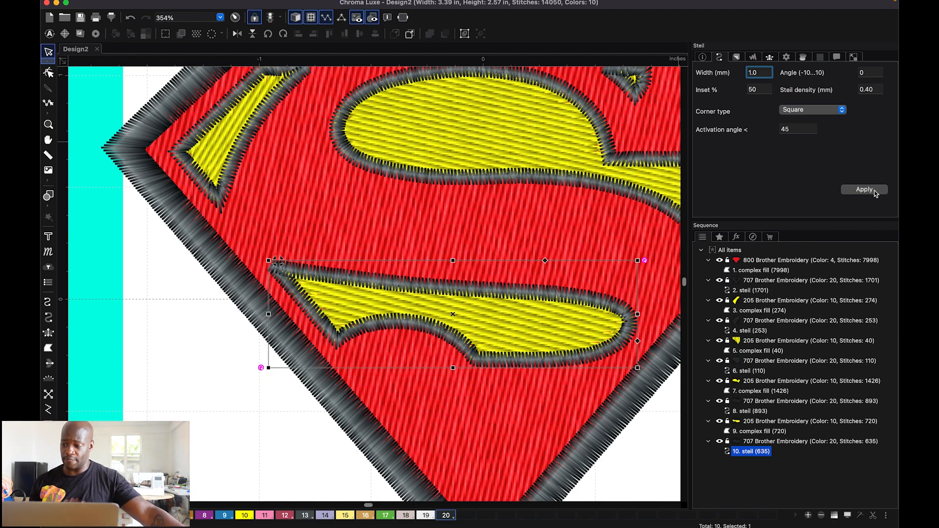
# Apply a density of 0.35 mm to the lower S shape's yellow complex fill.
pyautogui.click(758, 431)
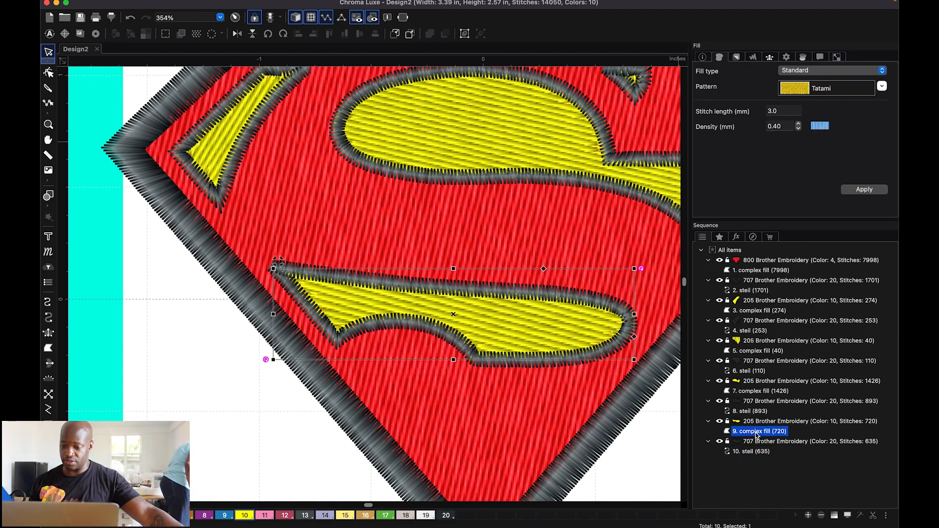
pyautogui.click(788, 130)
pyautogui.press('BackSpace')
pyautogui.press('BackSpace')
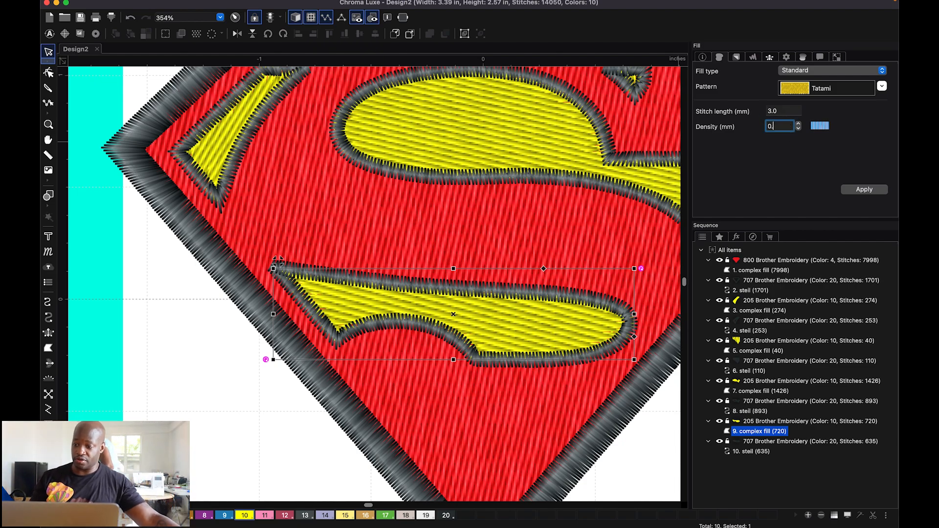
pyautogui.write('35')
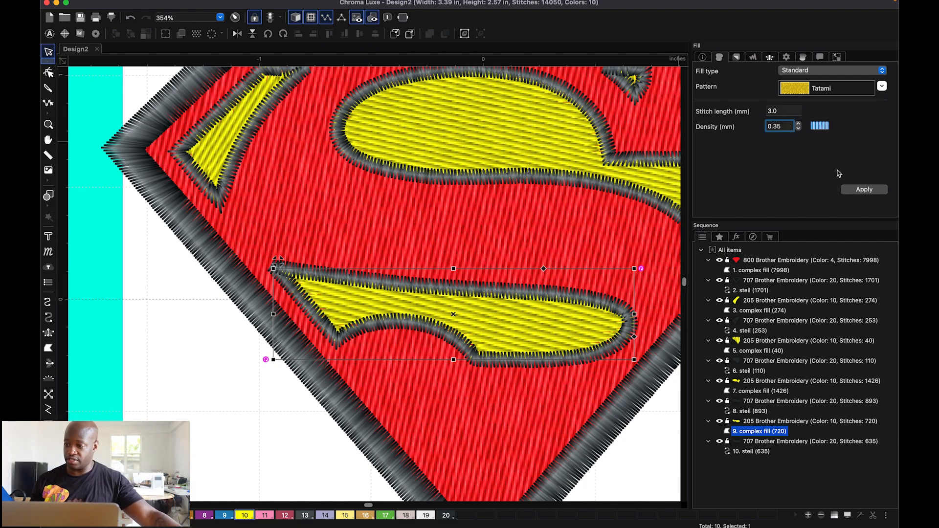
pyautogui.click(865, 190)
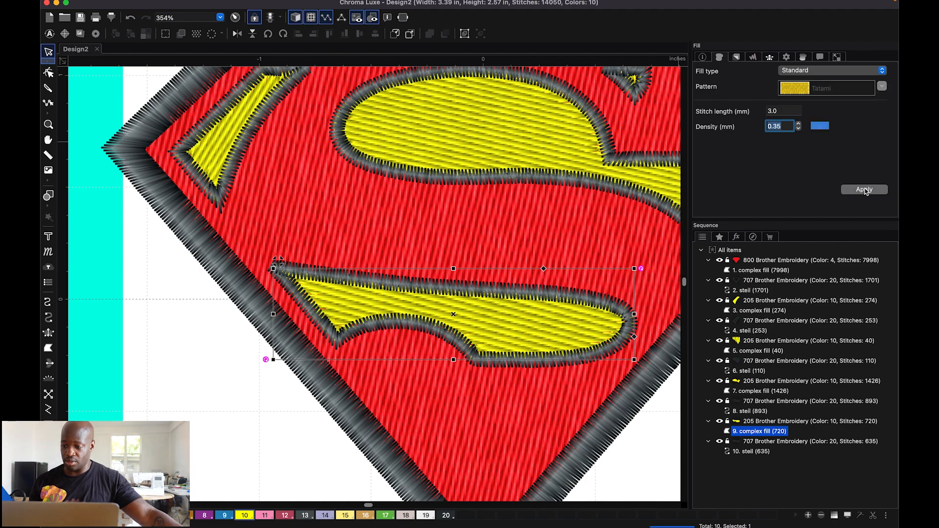
# Remove the Parallel underlay from the Steil outlines of the lower S shape and the large upper S shape.
pyautogui.click(755, 451)
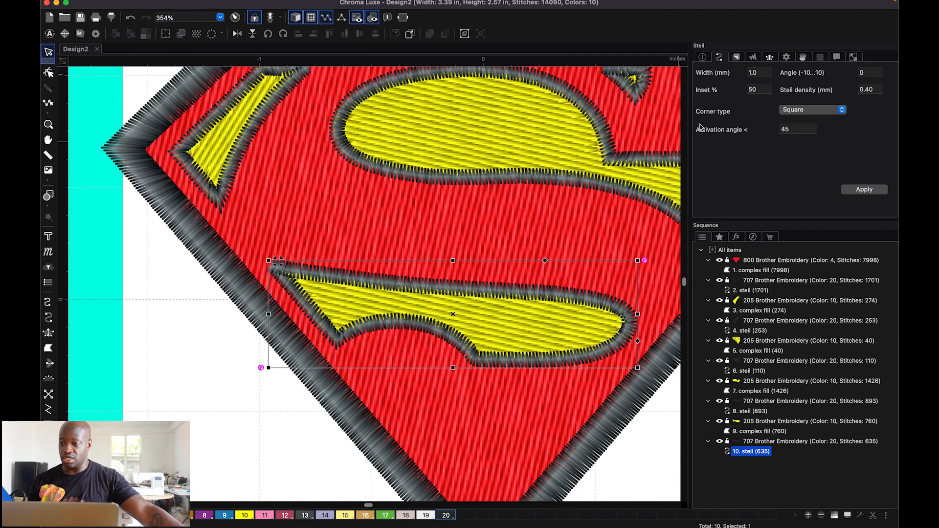
pyautogui.click(736, 58)
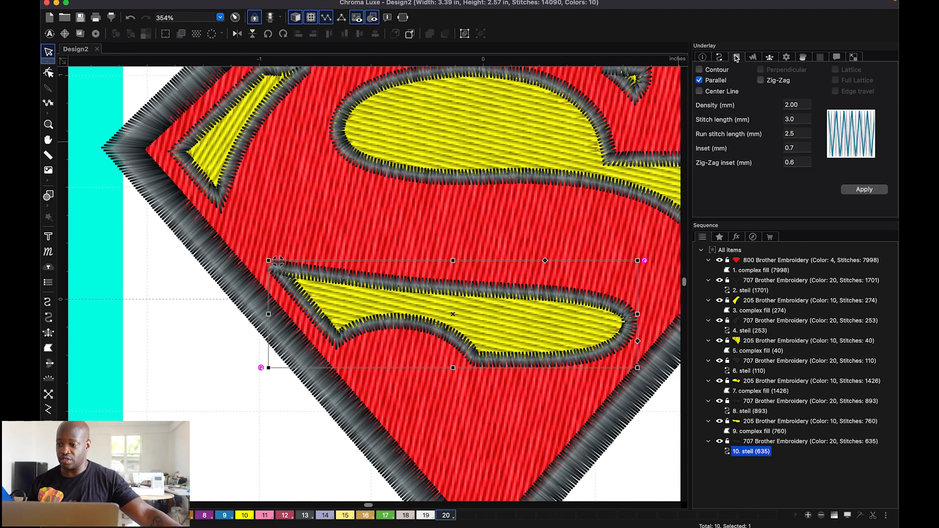
pyautogui.click(853, 191)
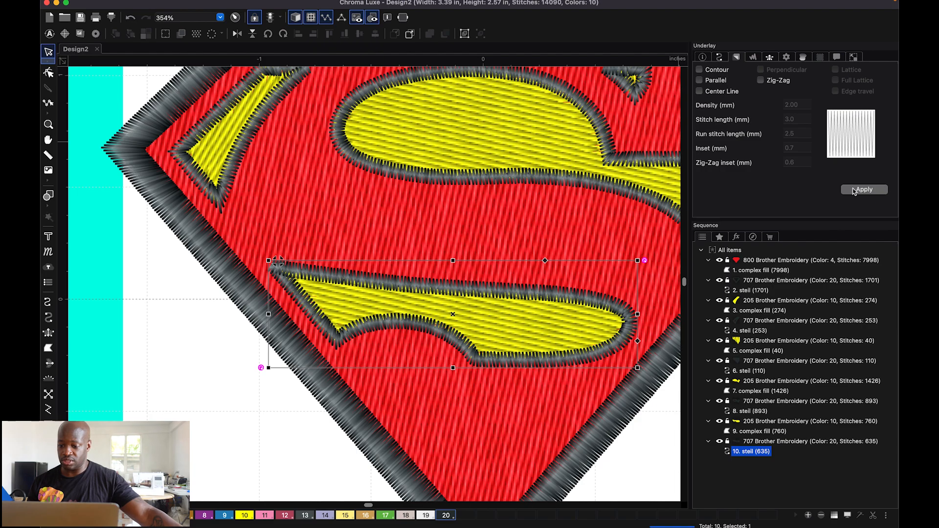
pyautogui.click(749, 412)
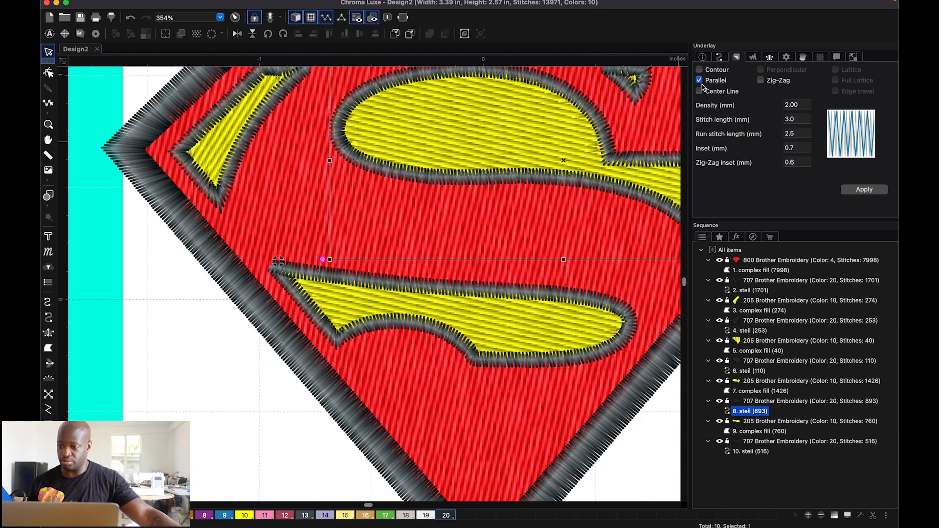
pyautogui.click(853, 191)
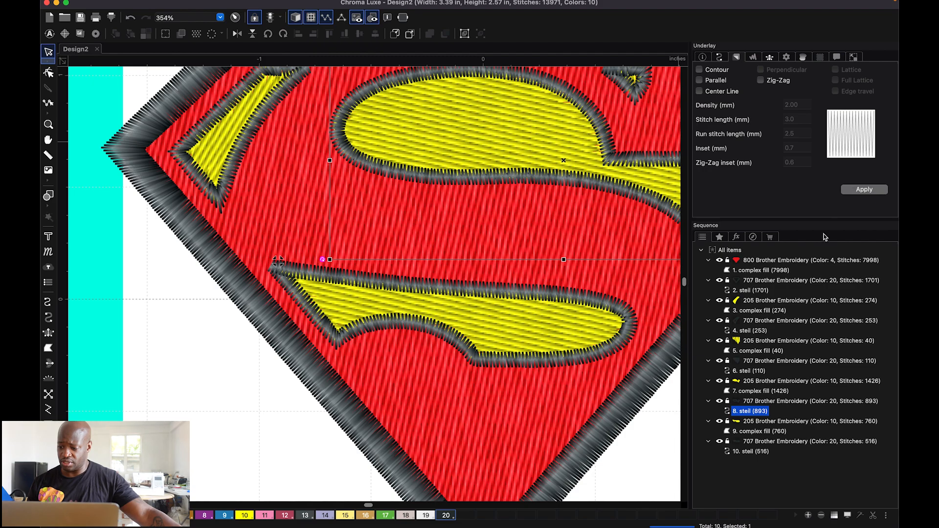
# Remove the Parallel underlay from the Steil outline of the small upper yellow shape.
pyautogui.click(750, 371)
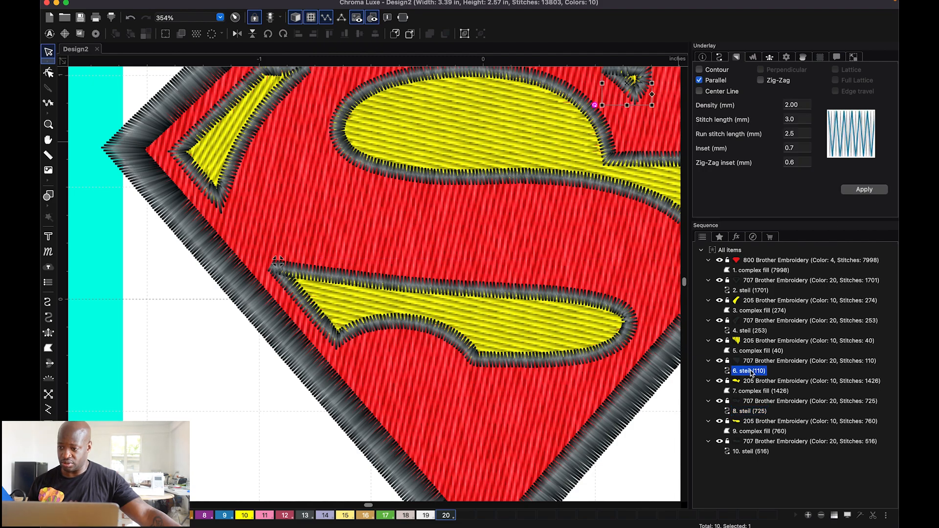
pyautogui.click(699, 80)
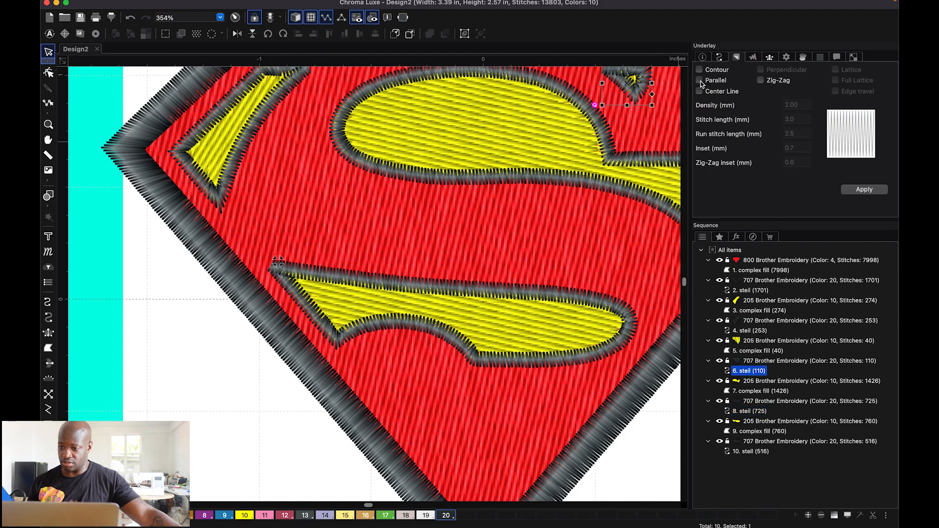
pyautogui.click(857, 190)
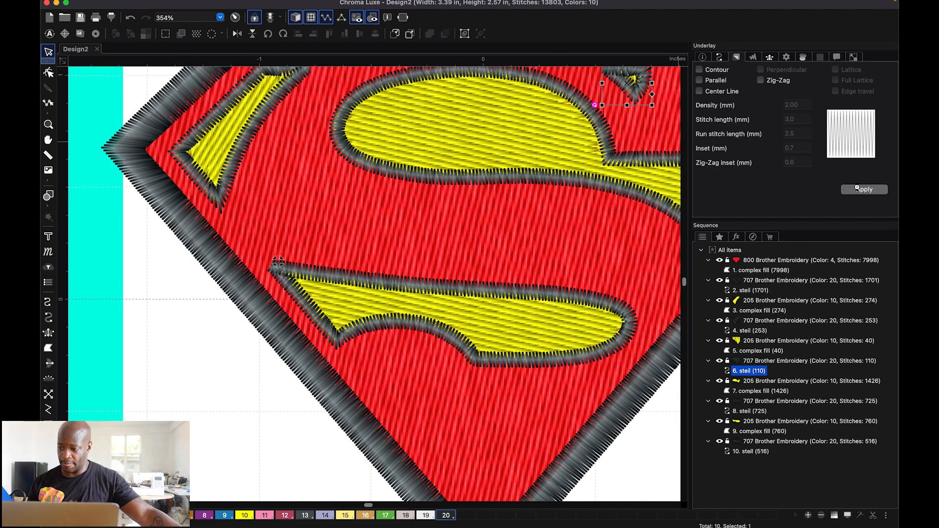
pyautogui.click(754, 331)
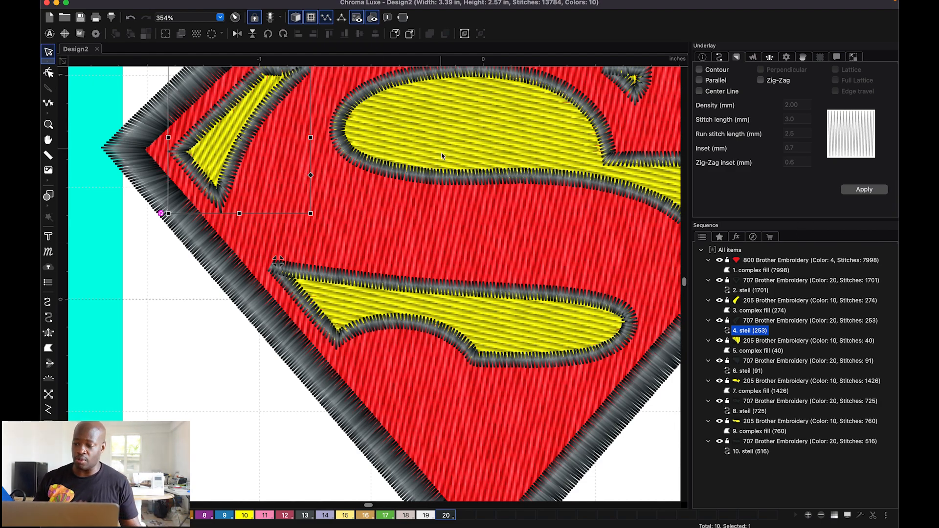
# With the 3D stitch view turned off, trace the triangle at the logo's bottom tip as a yellow complex fill, and restore the 3D view.
pyautogui.click(296, 17)
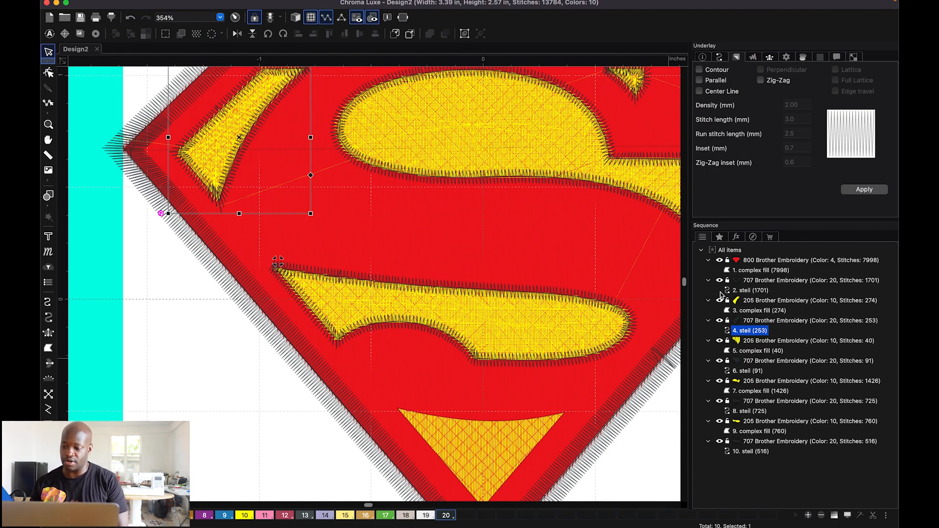
pyautogui.click(753, 238)
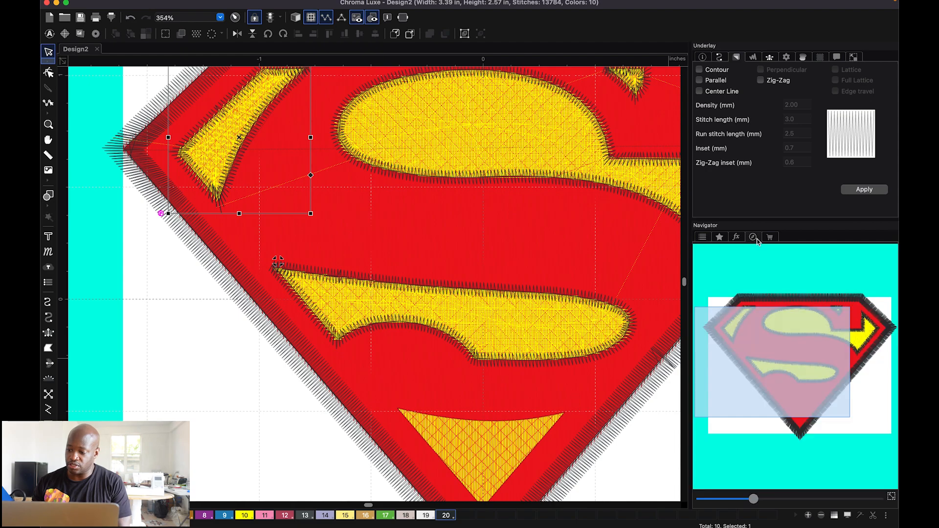
pyautogui.moveTo(782, 341); pyautogui.dragTo(793, 384)
pyautogui.scroll(-1, 449, 289)
pyautogui.scroll(5, 449, 289)
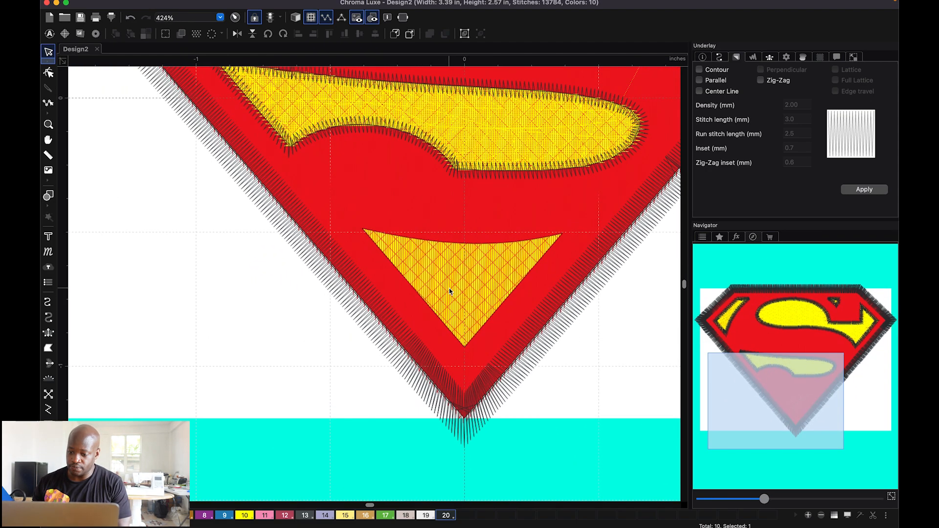
pyautogui.scroll(1, 449, 288)
pyautogui.moveTo(777, 393); pyautogui.dragTo(795, 397)
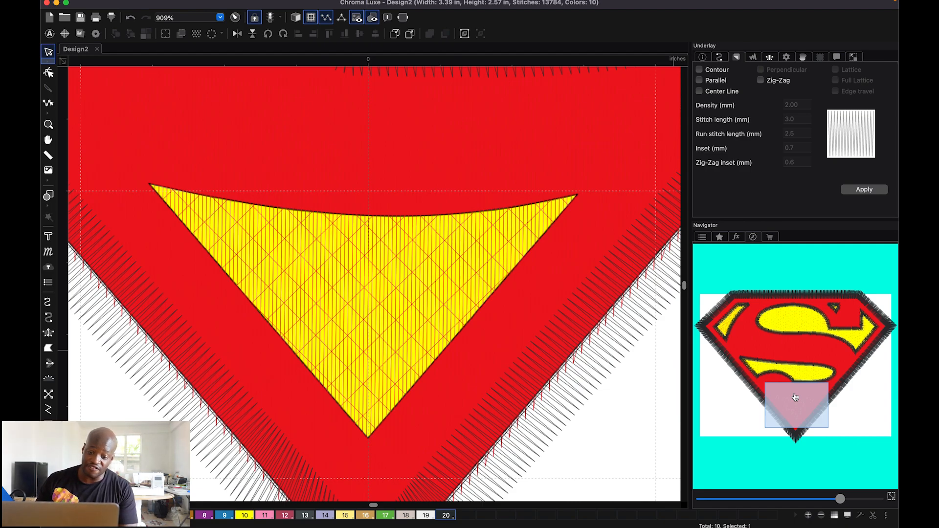
pyautogui.click(48, 349)
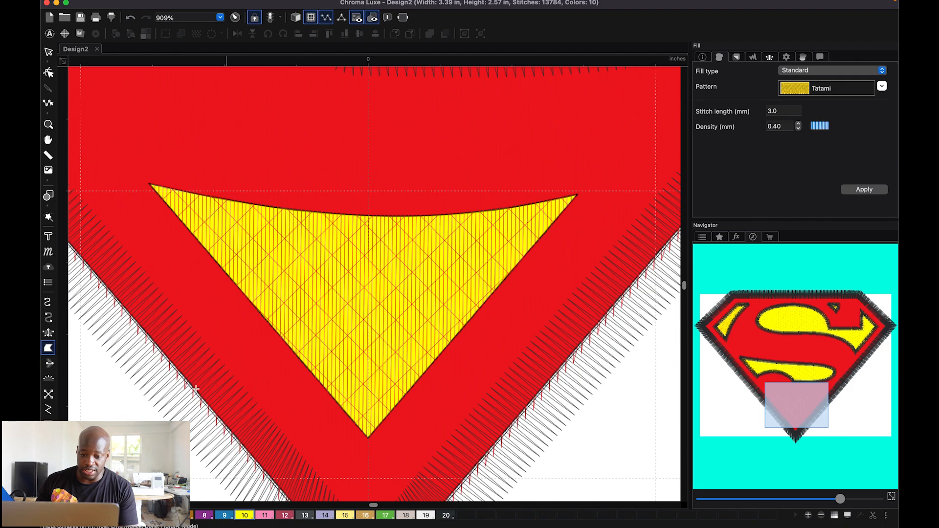
pyautogui.click(149, 184)
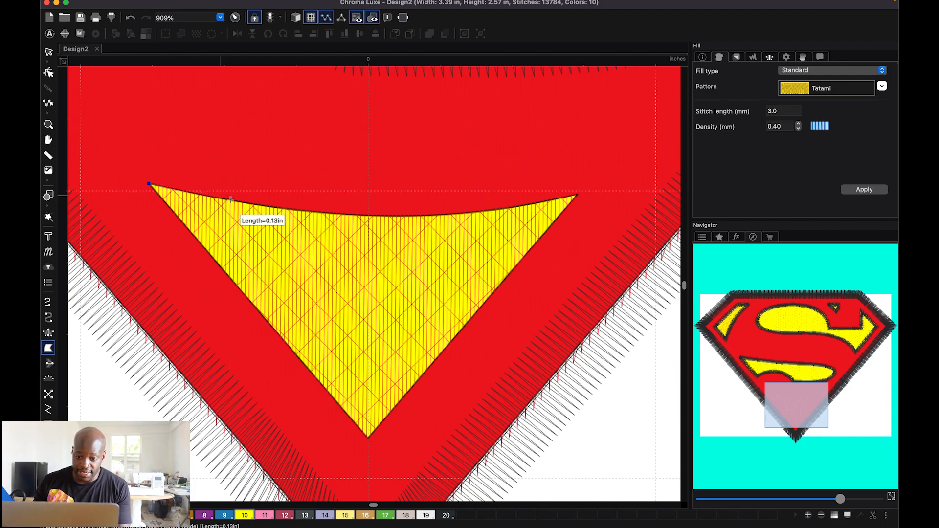
pyautogui.click(264, 205)
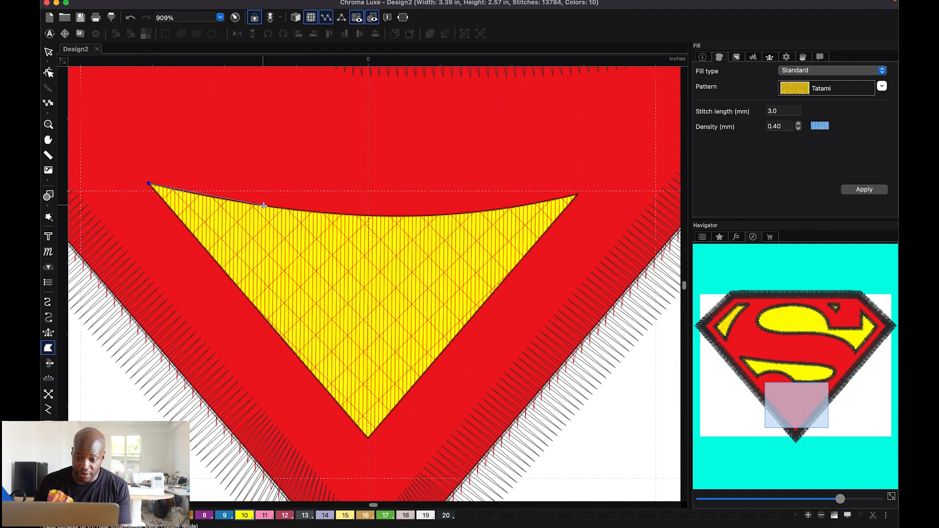
pyautogui.click(367, 216)
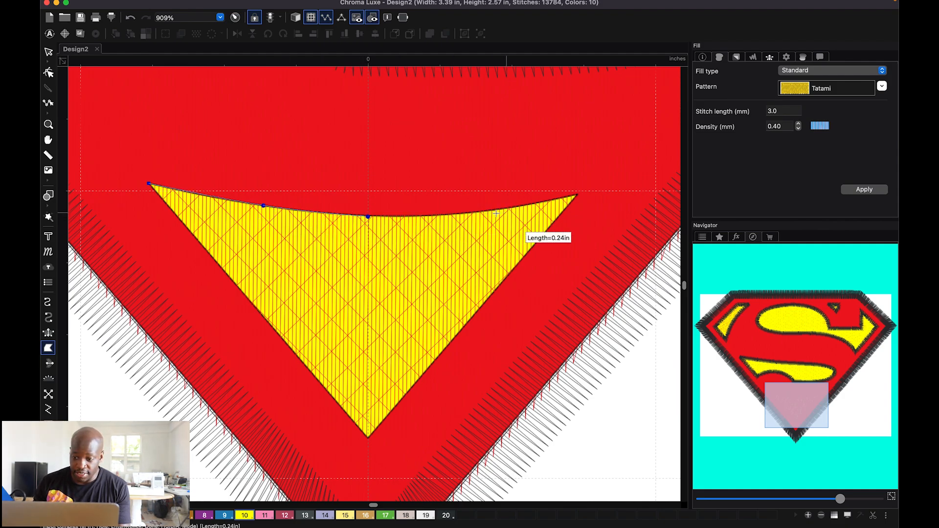
pyautogui.click(469, 213)
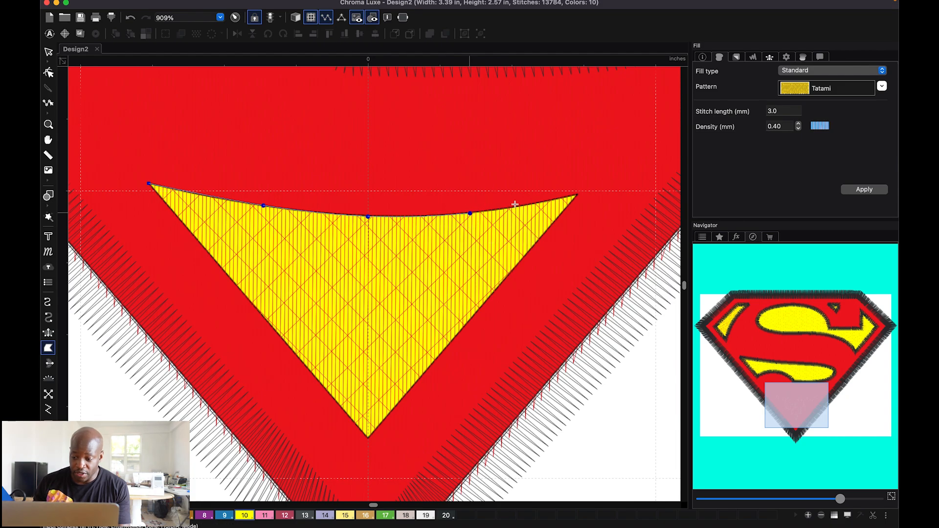
pyautogui.click(576, 194)
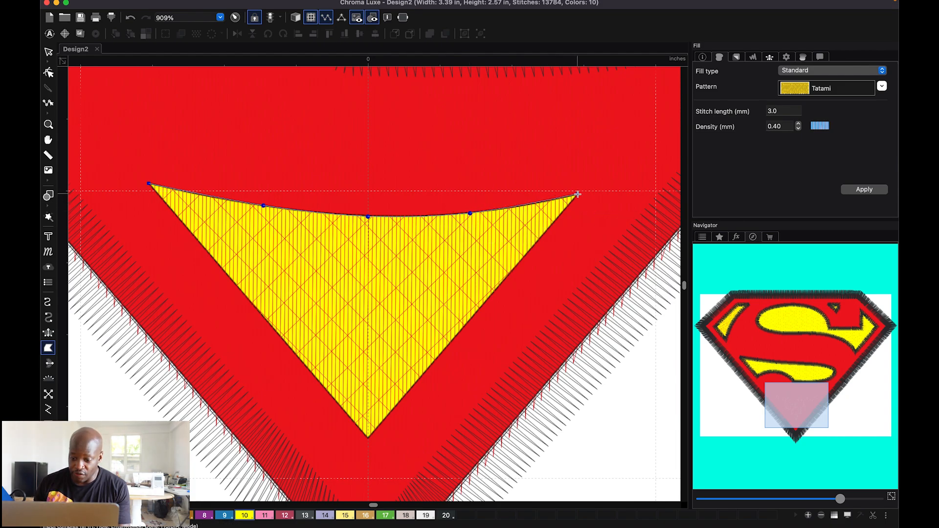
pyautogui.click(368, 439)
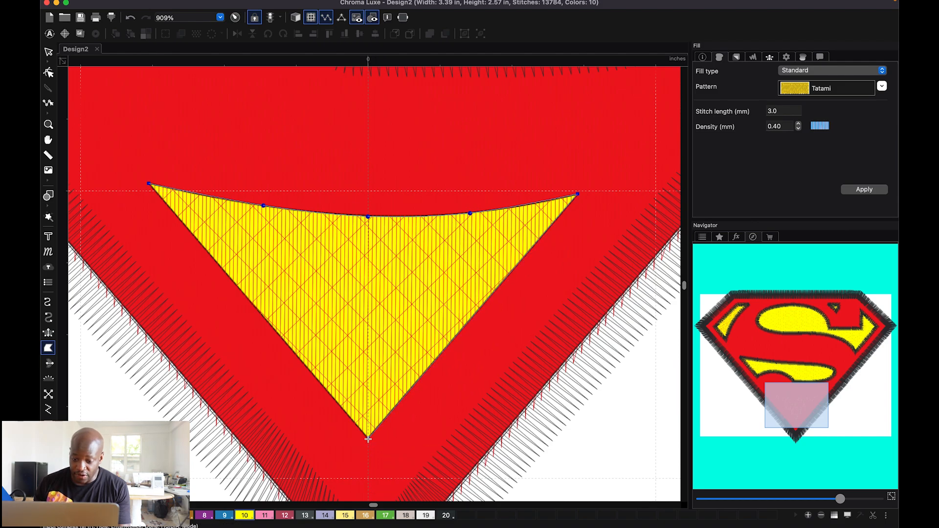
pyautogui.click(148, 185)
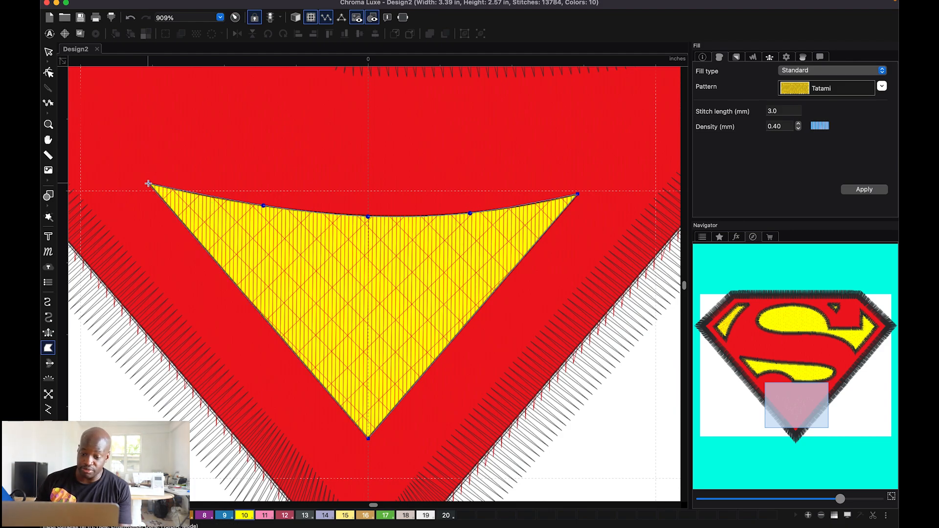
pyautogui.press('Return')
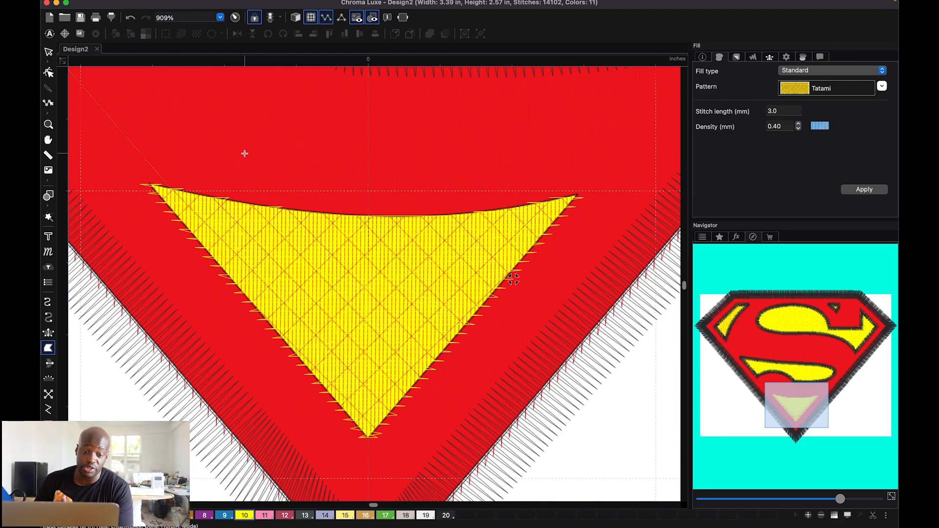
pyautogui.click(296, 18)
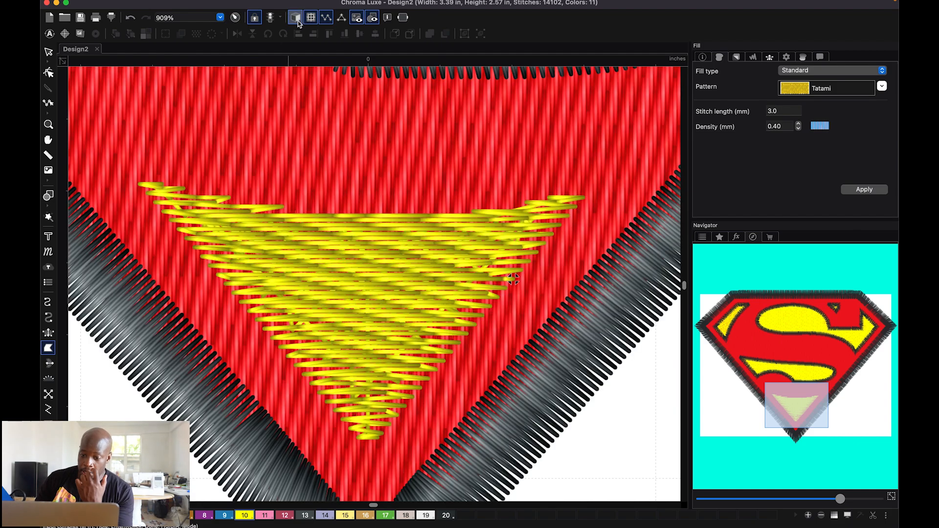
# Duplicate the bottom triangle's complex fill and convert the copy to a Steil outline in thread color 20.
pyautogui.click(703, 237)
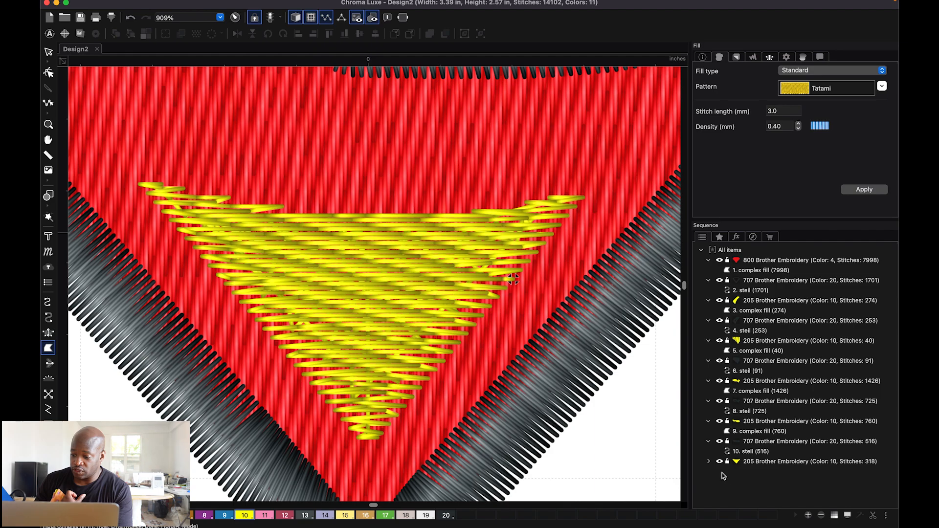
pyautogui.click(708, 462)
pyautogui.click(742, 472)
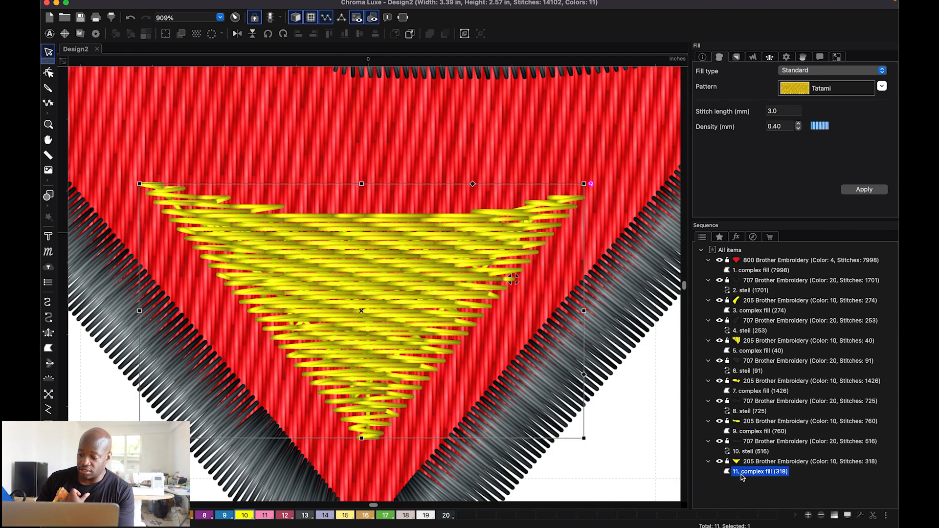
pyautogui.press('super+d')
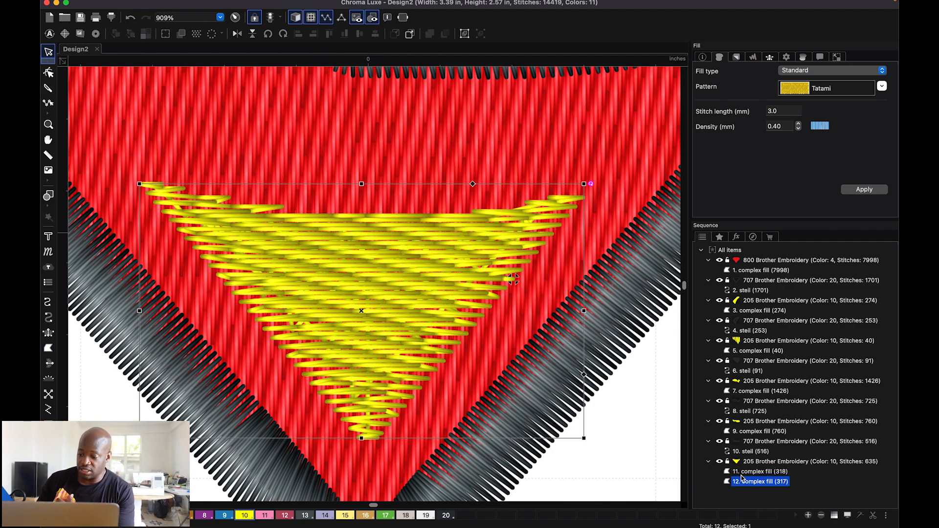
pyautogui.rightClick(752, 483)
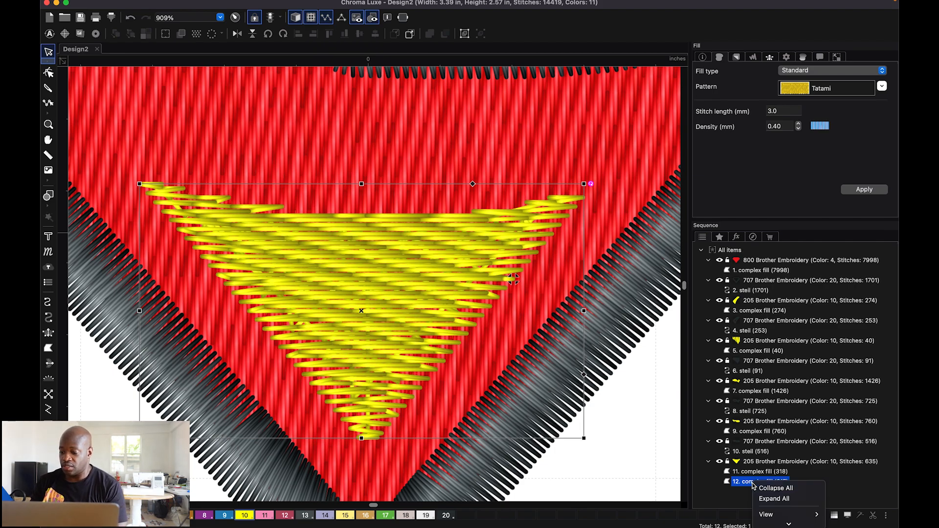
pyautogui.moveTo(802, 451)
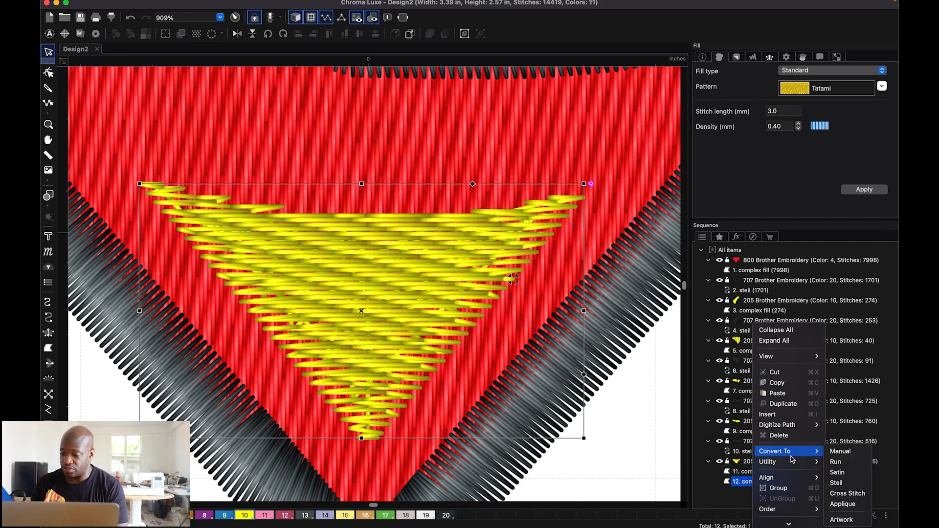
pyautogui.click(852, 483)
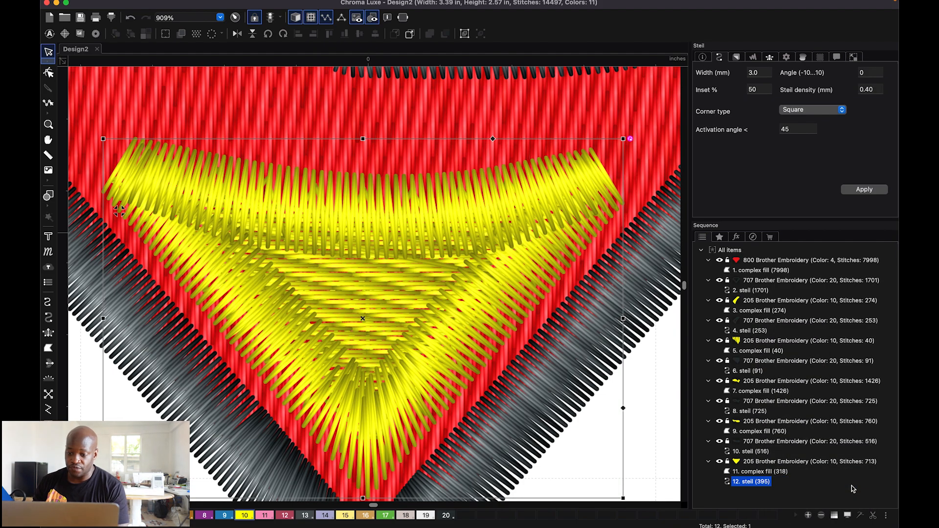
pyautogui.click(446, 515)
# Apply a width of 1.0 mm to the bottom triangle's Steil outline.
pyautogui.click(752, 74)
pyautogui.press('BackSpace')
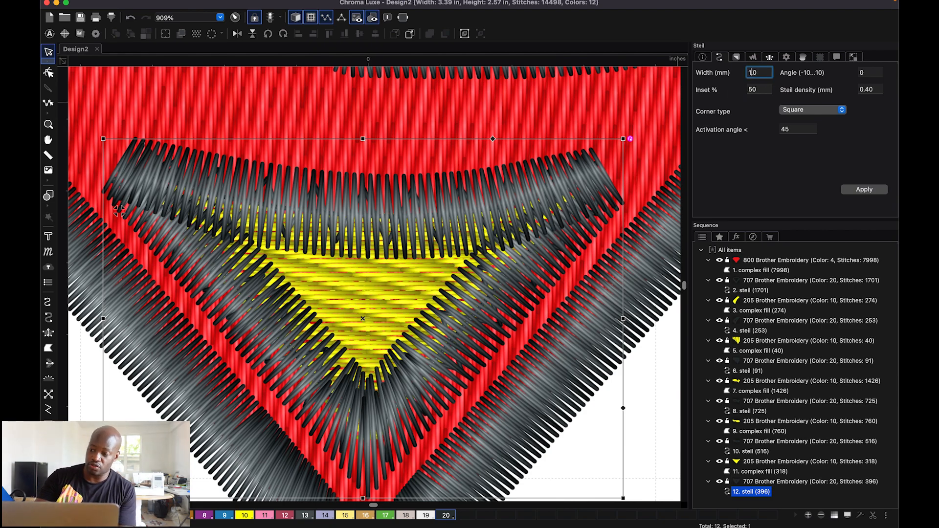
pyautogui.write('1')
pyautogui.click(878, 193)
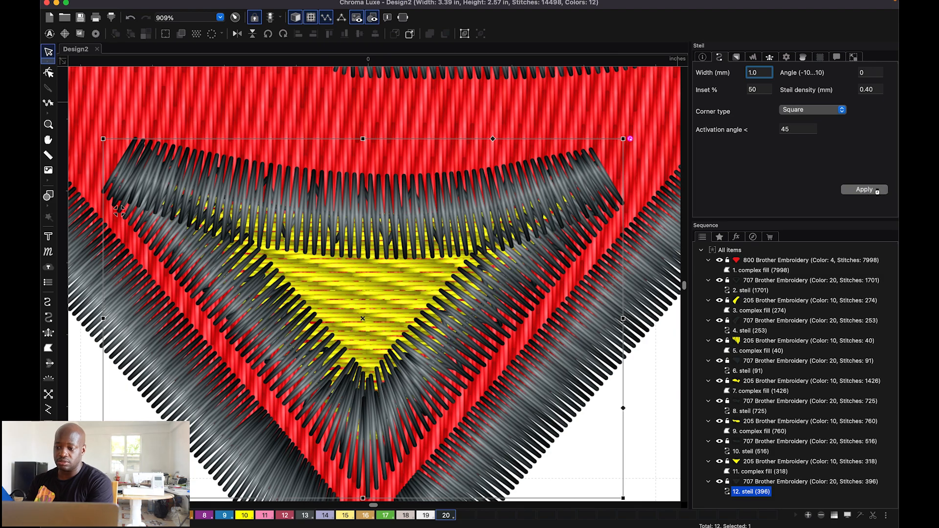
# Remove the Parallel underlay from the bottom triangle's Steil outline.
pyautogui.click(764, 472)
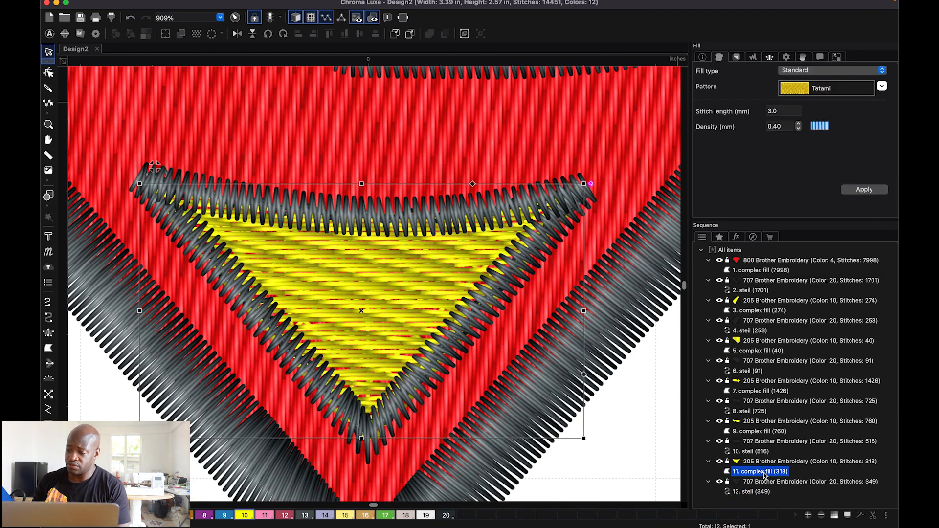
pyautogui.click(757, 493)
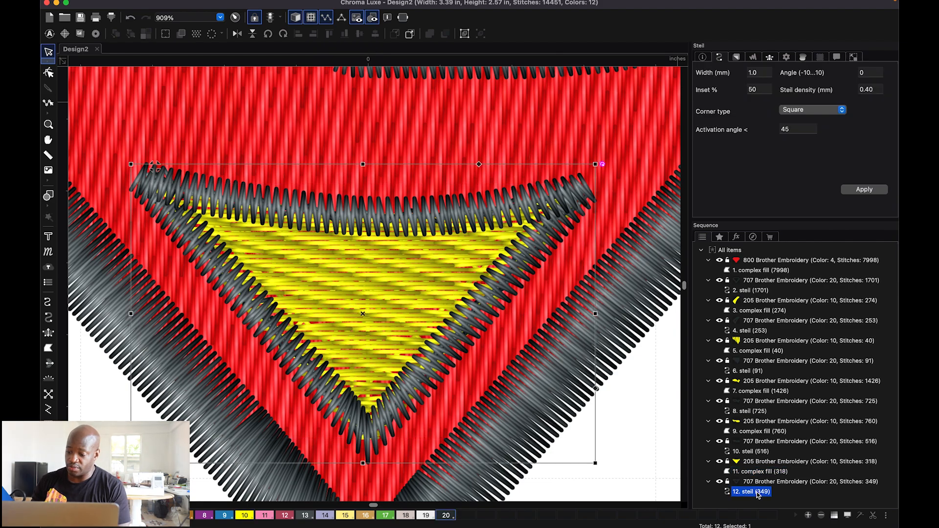
pyautogui.click(736, 57)
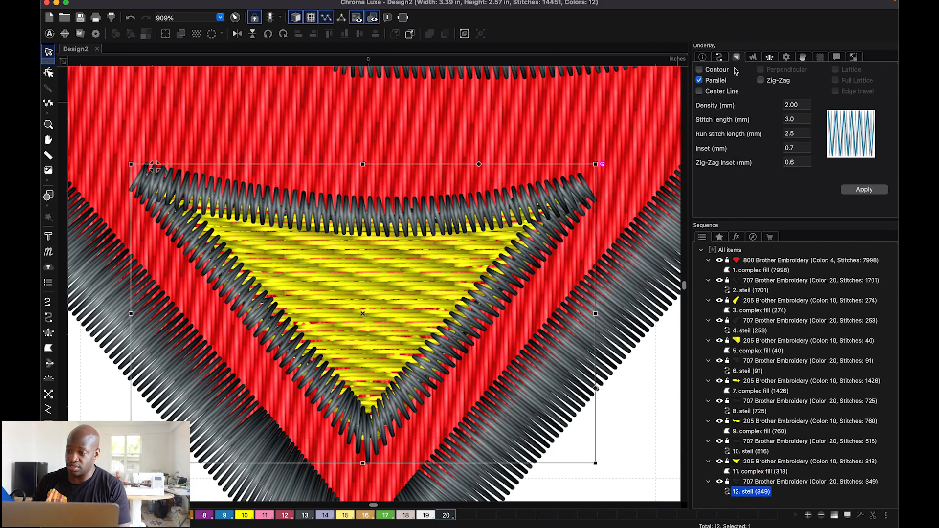
pyautogui.click(863, 190)
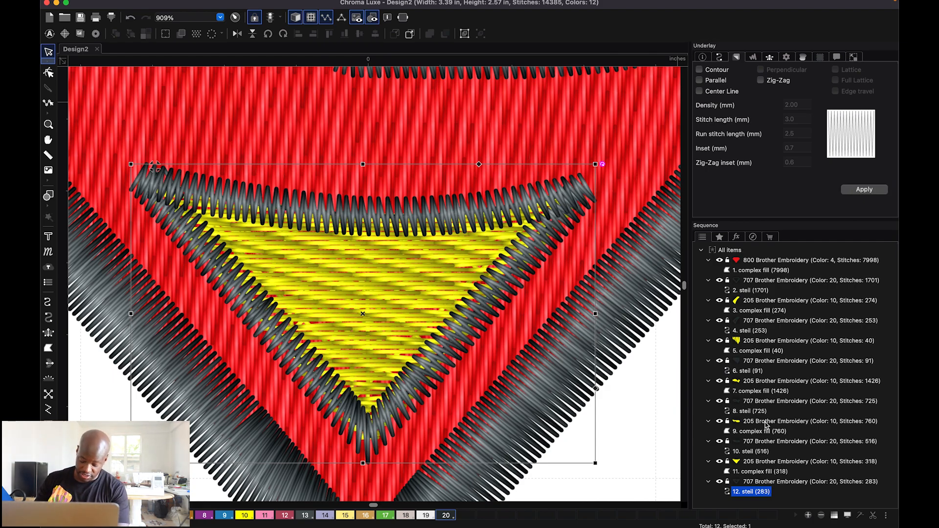
# Apply a density of 0.35 mm to the bottom triangle's yellow complex fill.
pyautogui.click(754, 473)
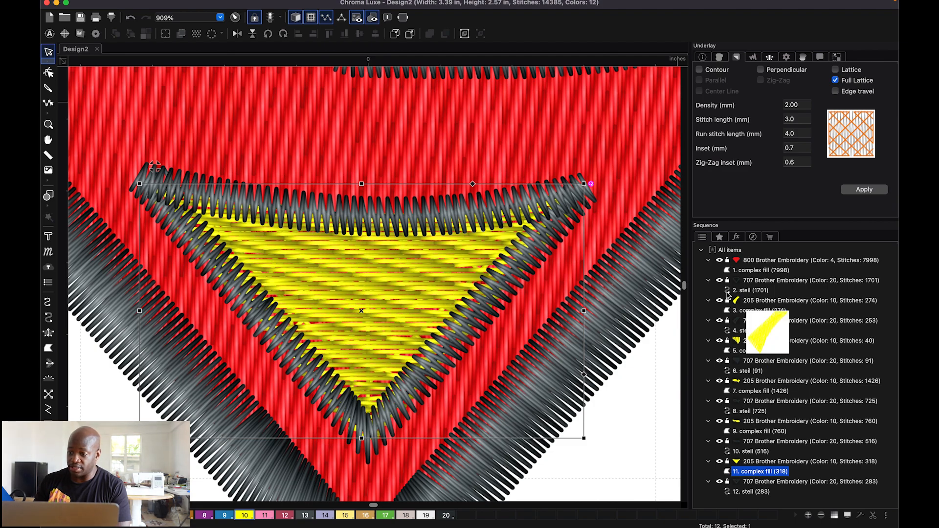
pyautogui.click(720, 57)
pyautogui.click(791, 127)
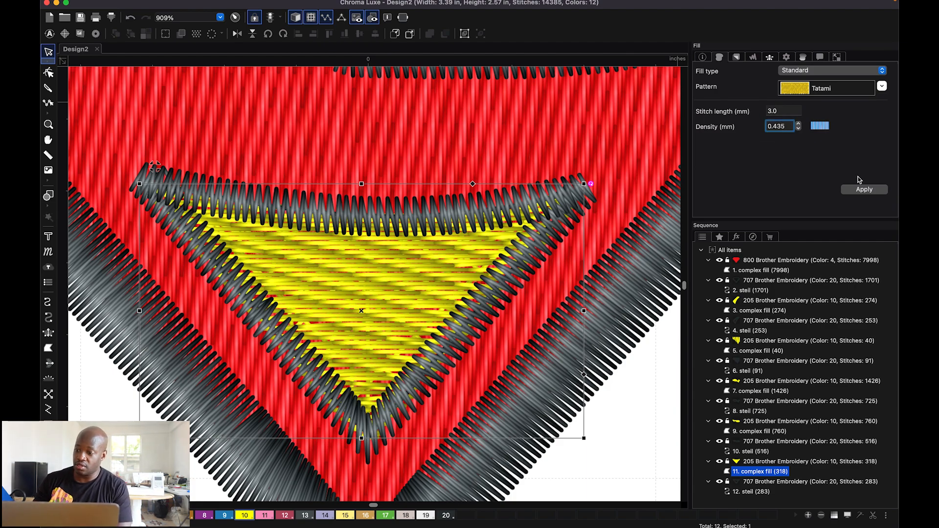
pyautogui.press('BackSpace')
pyautogui.click(869, 190)
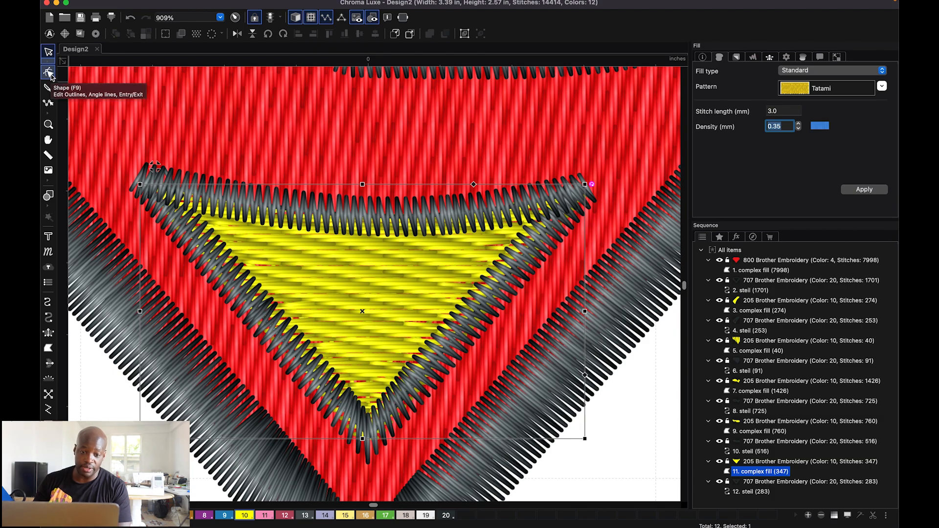
# Set the bottom triangle fill's stitch angle line vertical, move its exit point to the upper-right corner, and regenerate the stitches.
pyautogui.click(48, 73)
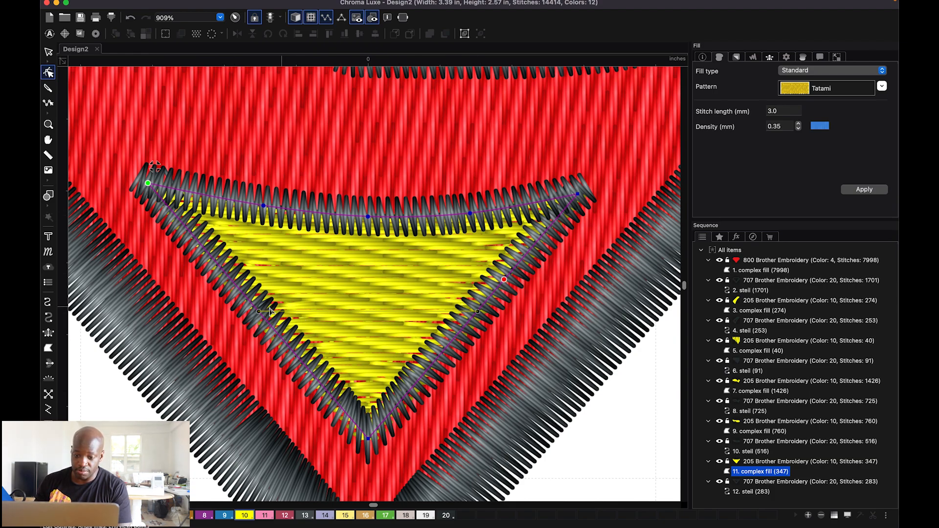
pyautogui.moveTo(258, 311); pyautogui.dragTo(367, 217)
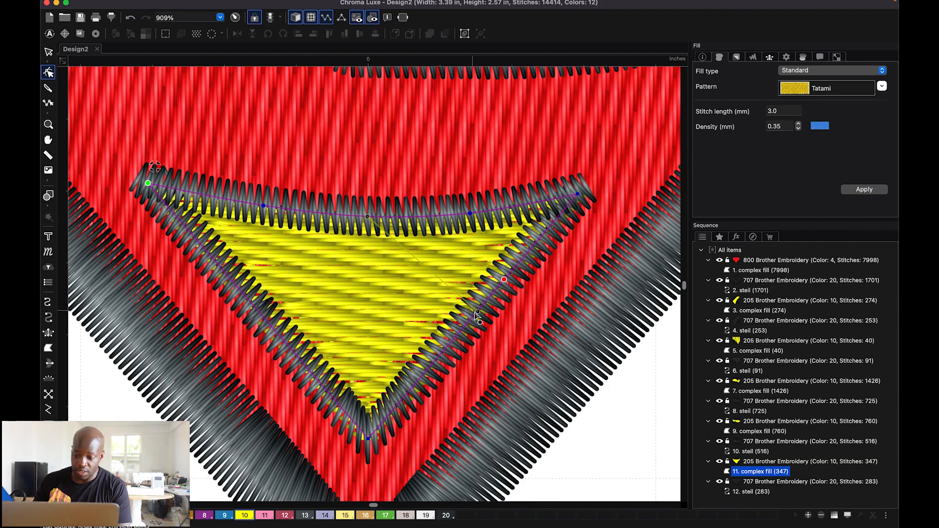
pyautogui.moveTo(478, 320); pyautogui.dragTo(368, 467)
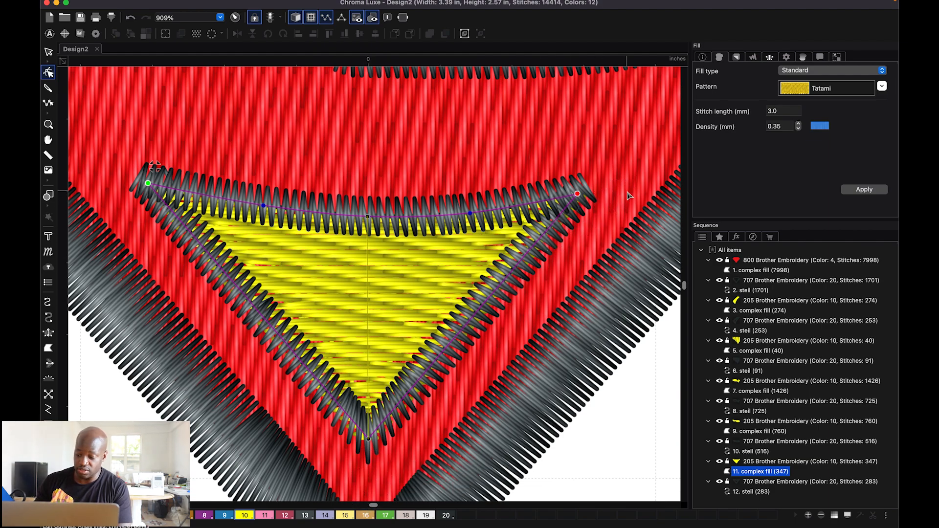
pyautogui.press('g')
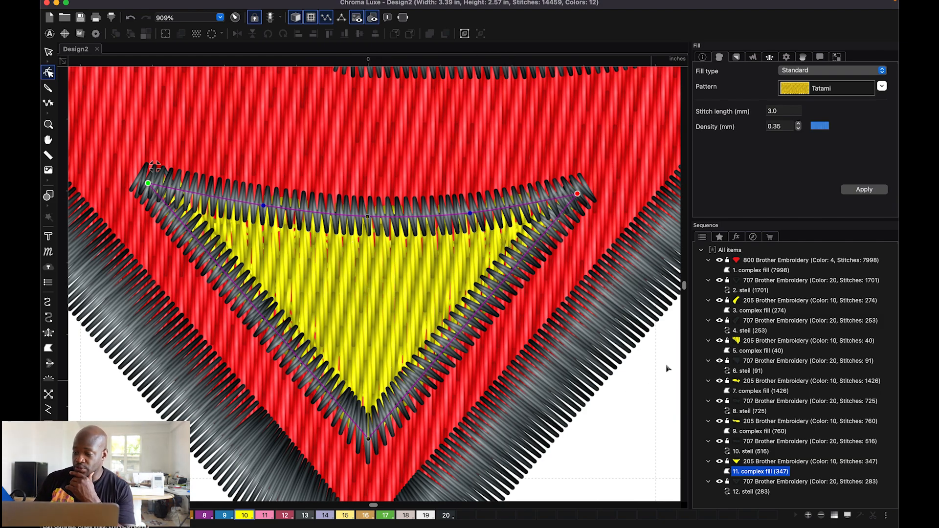
pyautogui.scroll(-5, 652, 361)
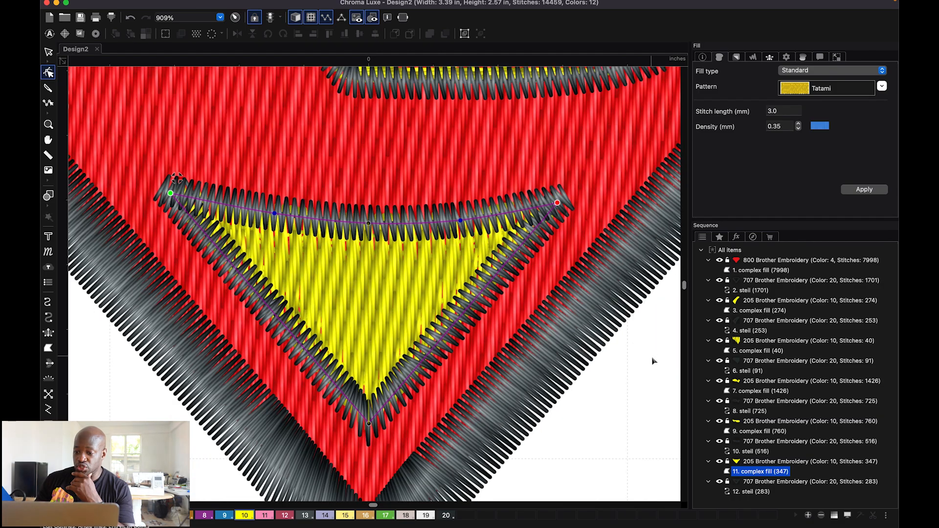
pyautogui.click(652, 361)
pyautogui.scroll(-4, 652, 361)
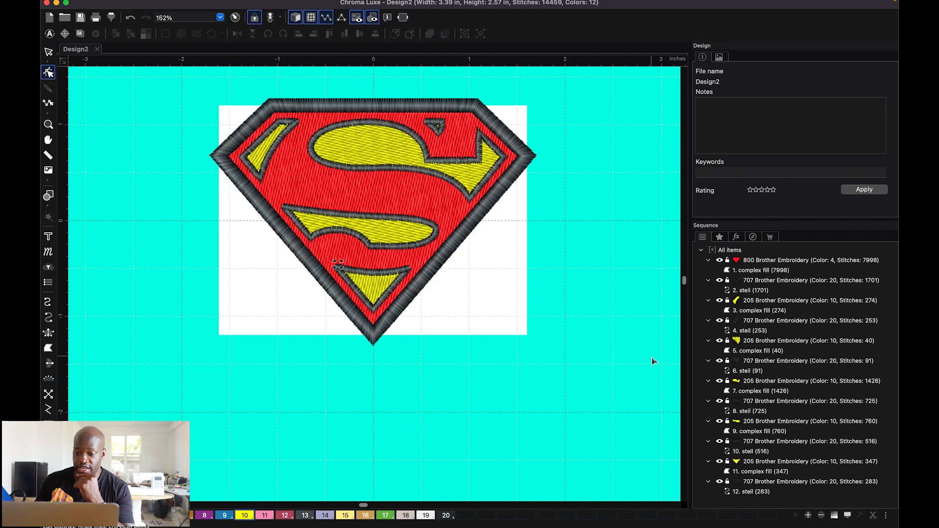
pyautogui.scroll(1, 652, 361)
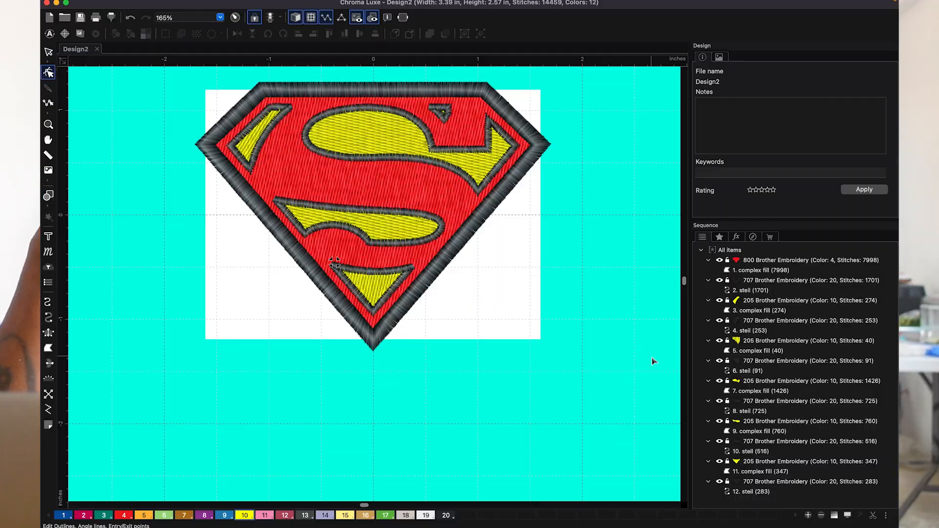
# Apply Remove Overlaps to the upper-left yellow complex fill to cut away the red stitches beneath it.
pyautogui.click(749, 267)
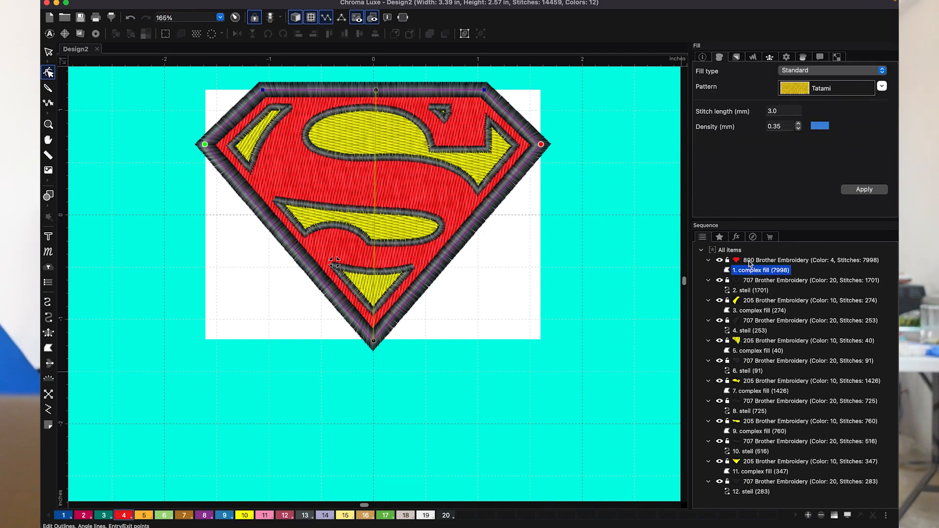
pyautogui.moveTo(740, 262)
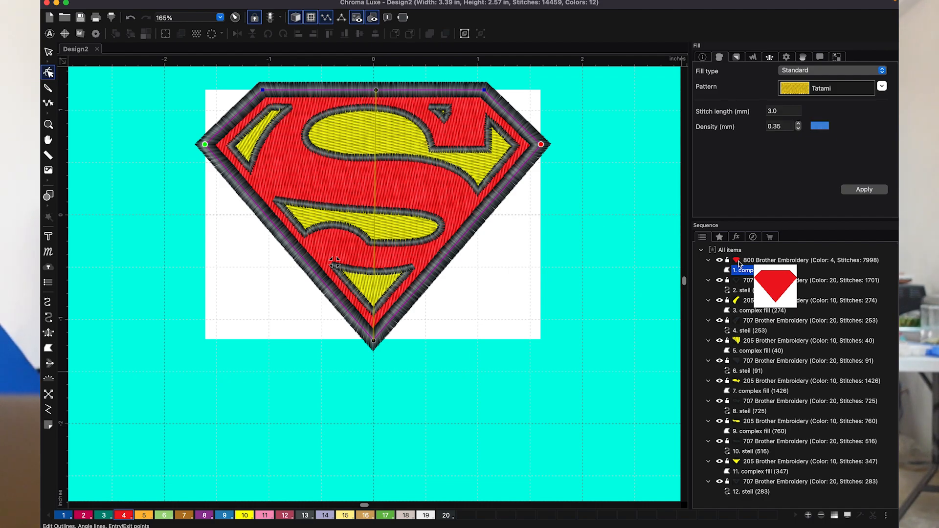
pyautogui.click(752, 311)
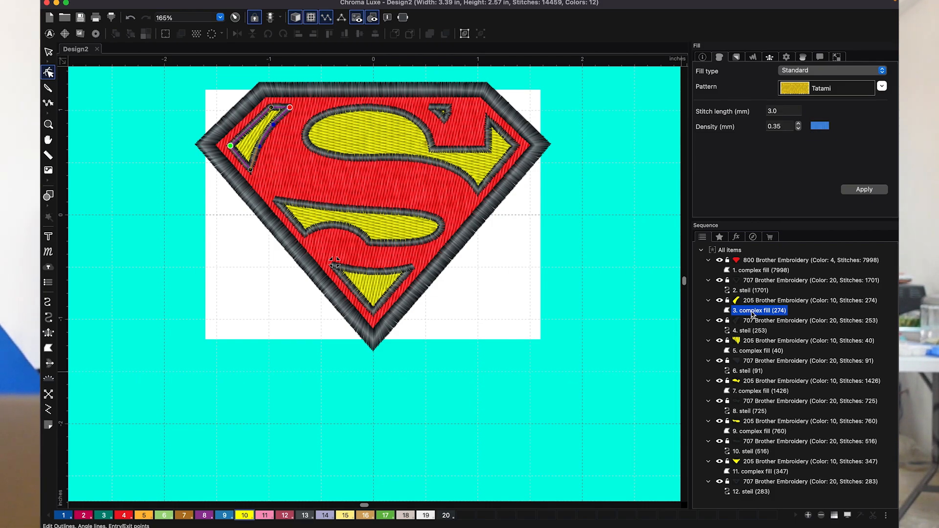
pyautogui.rightClick(752, 313)
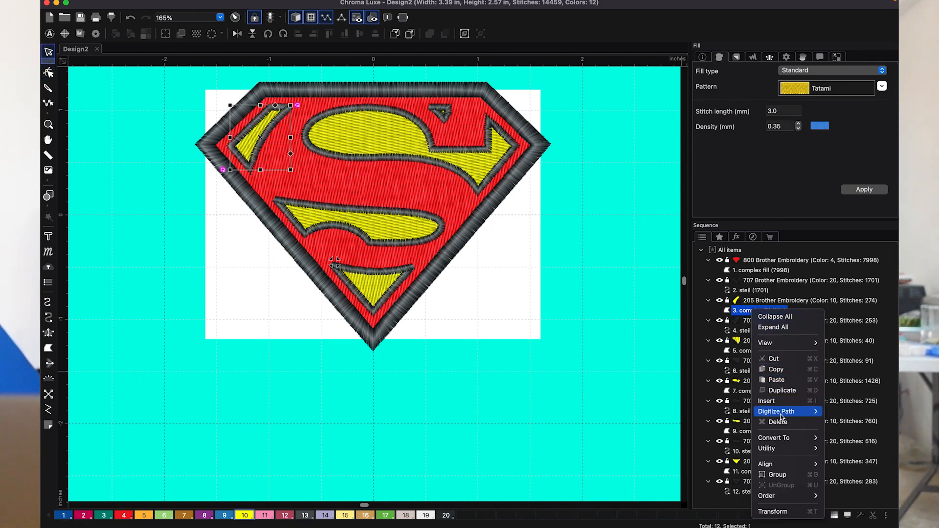
pyautogui.moveTo(788, 452)
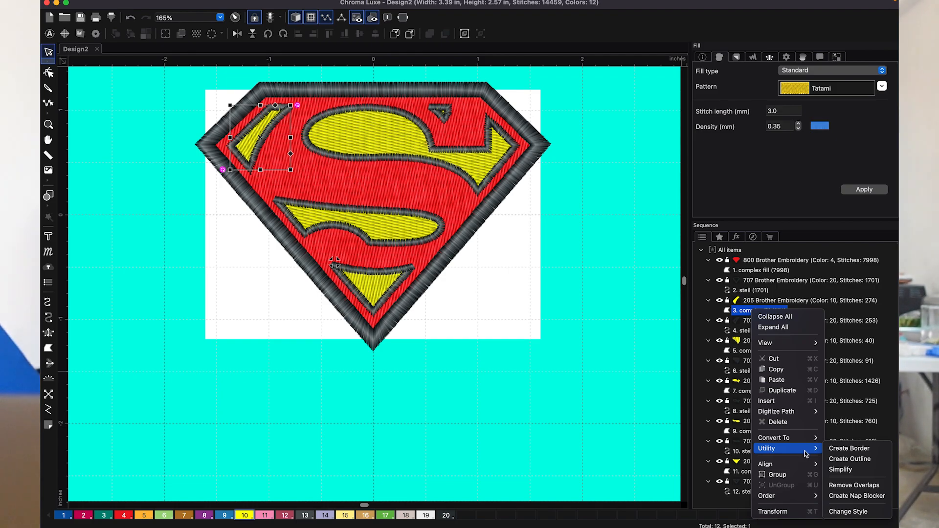
pyautogui.click(840, 485)
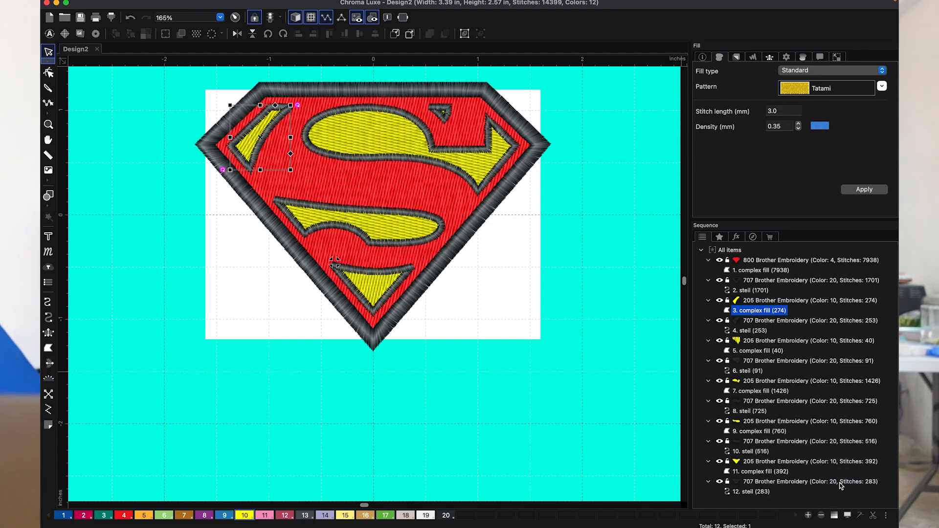
# Examine the red base beneath the upper-left yellow fill by temporarily hiding that fill and showing it again.
pyautogui.click(752, 271)
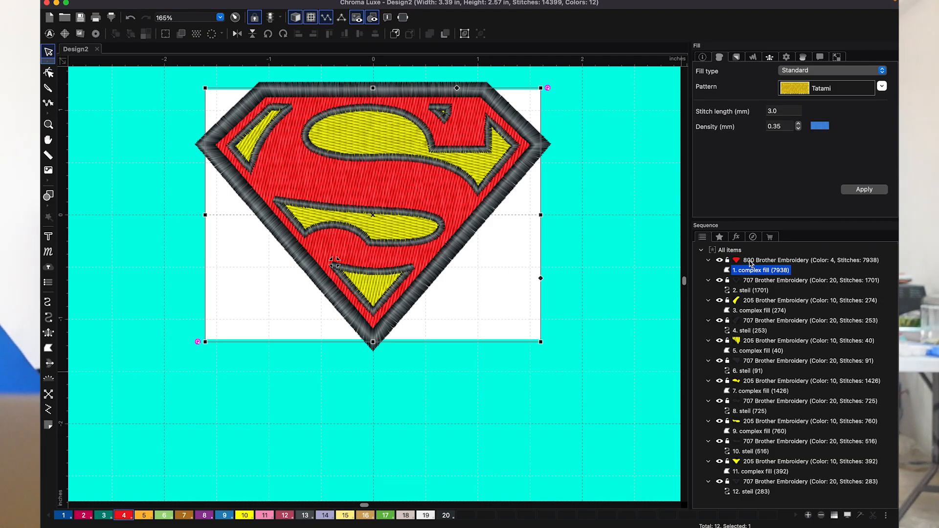
pyautogui.click(751, 261)
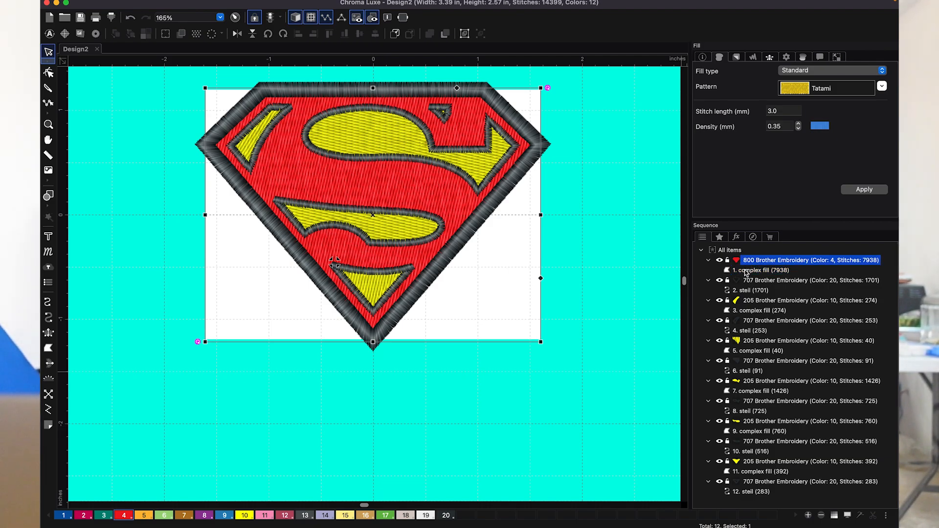
pyautogui.click(753, 281)
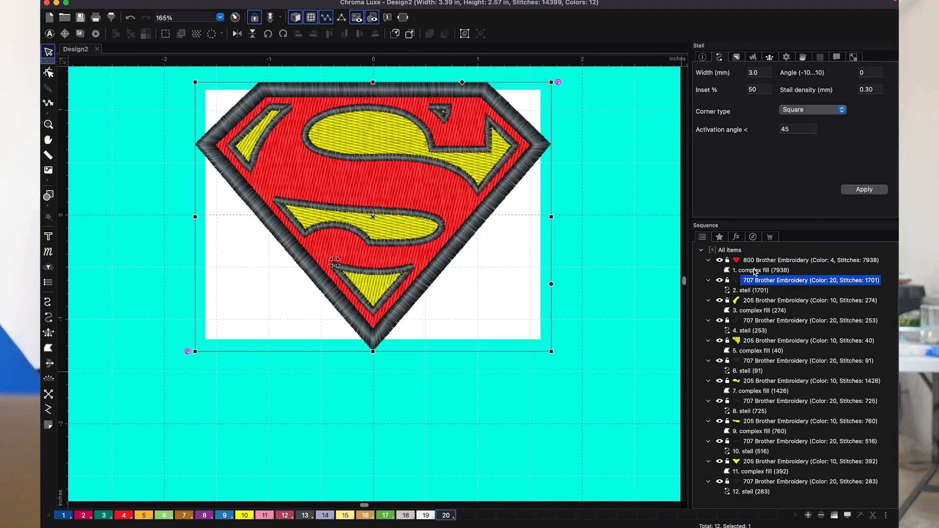
pyautogui.click(753, 312)
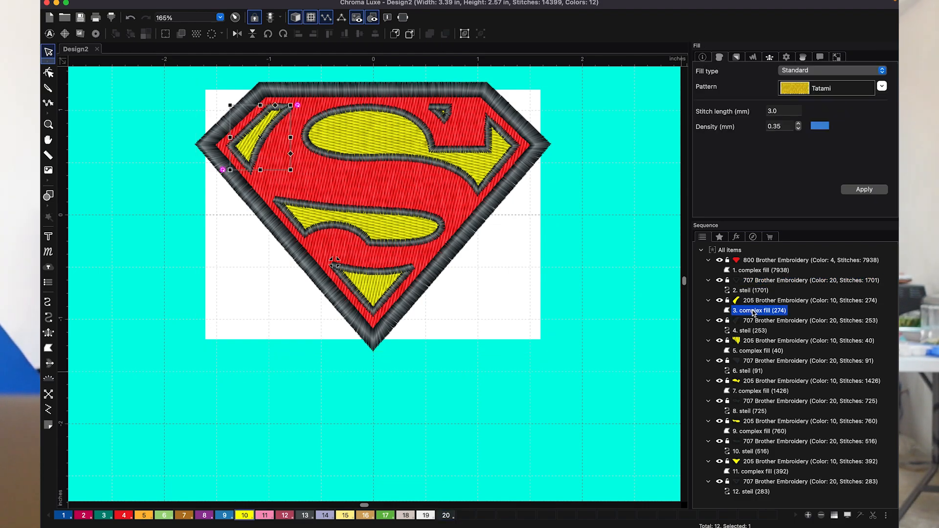
pyautogui.click(720, 302)
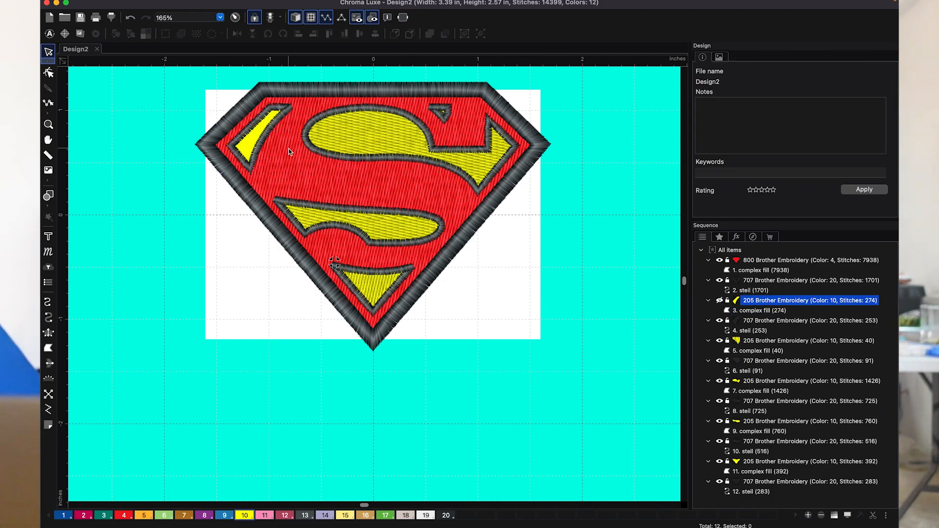
pyautogui.scroll(-2, 289, 148)
pyautogui.scroll(10, 288, 149)
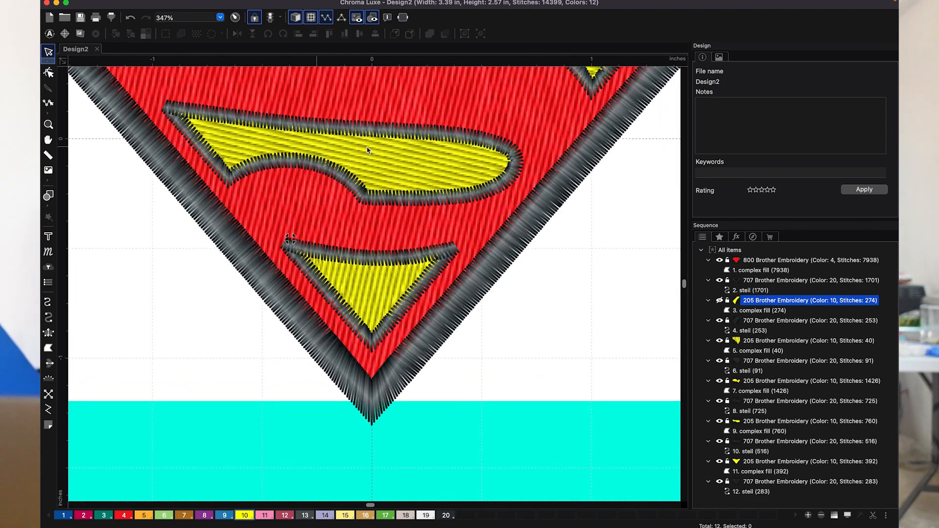
pyautogui.click(752, 237)
pyautogui.moveTo(794, 345); pyautogui.dragTo(753, 301)
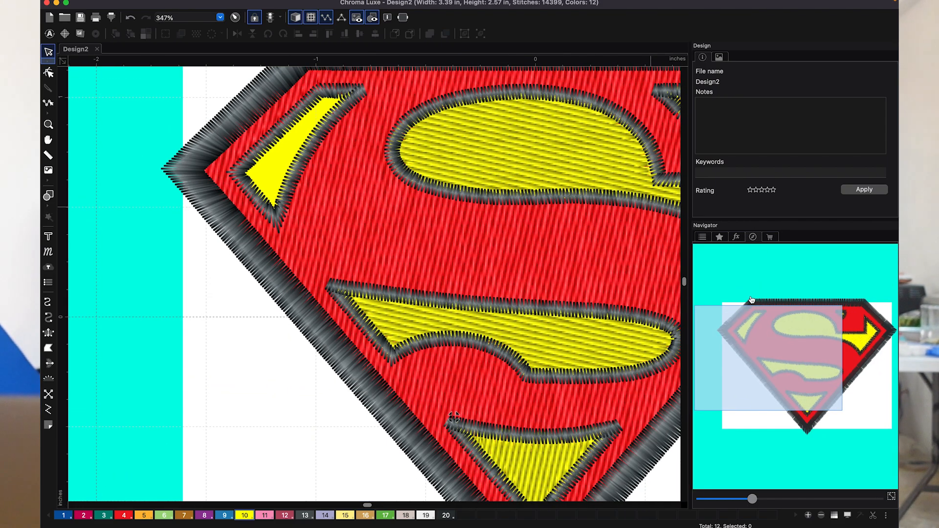
pyautogui.click(703, 237)
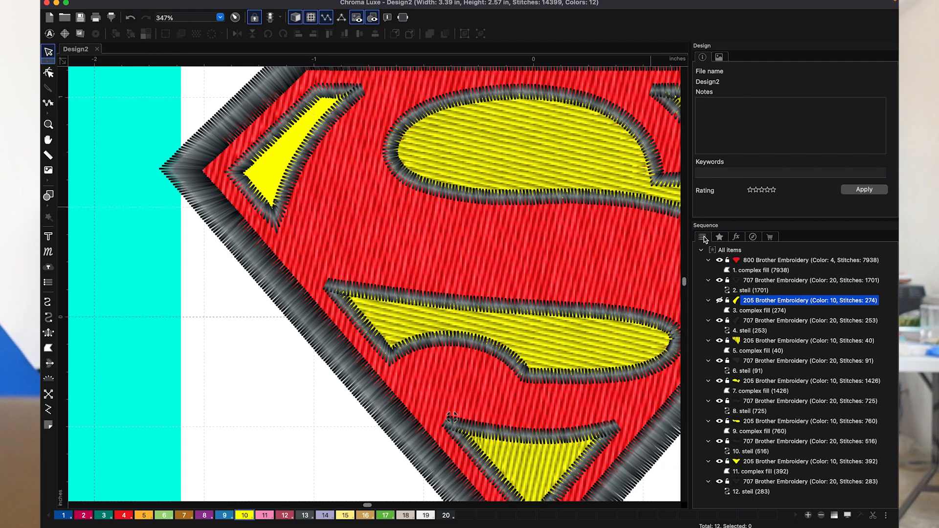
pyautogui.click(719, 301)
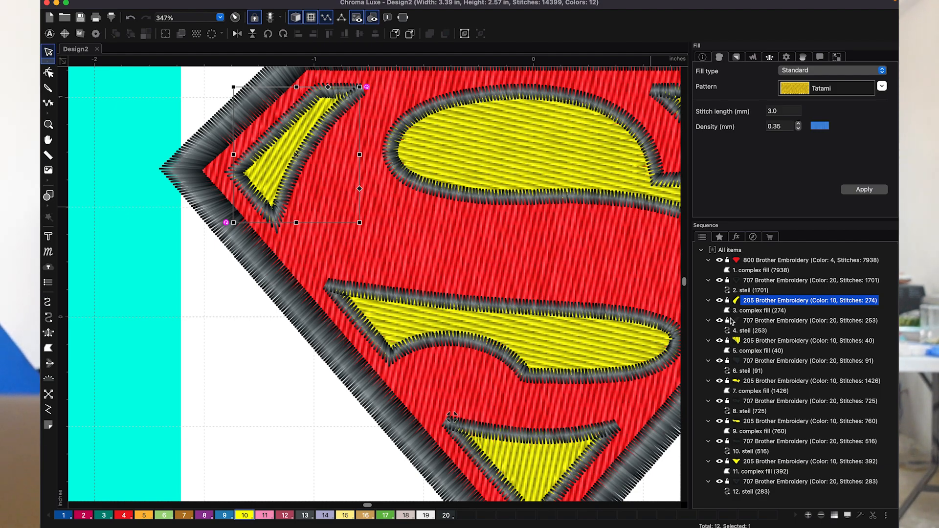
# Examine the small upper-right triangle and check the red base beneath the large S fill by hiding and reshowing it.
pyautogui.click(749, 340)
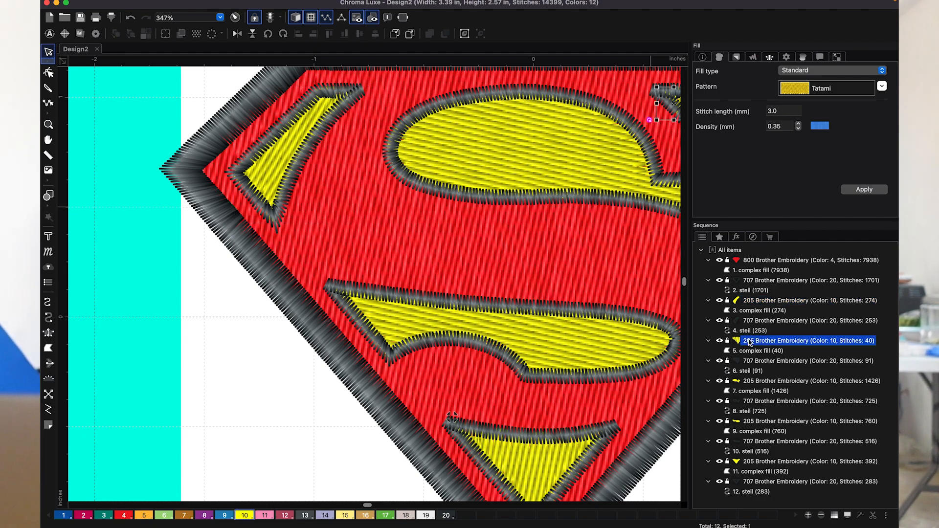
pyautogui.click(745, 351)
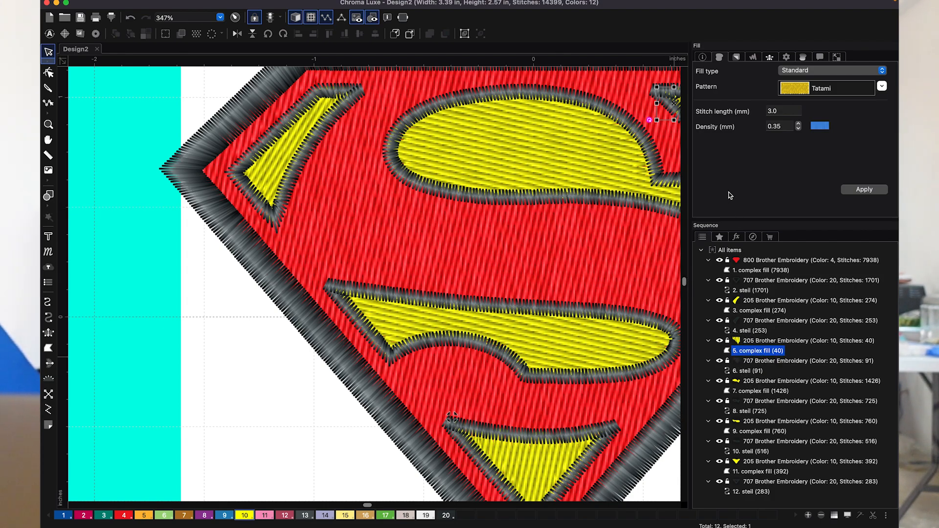
pyautogui.click(768, 237)
pyautogui.moveTo(793, 332); pyautogui.dragTo(777, 321)
pyautogui.click(702, 238)
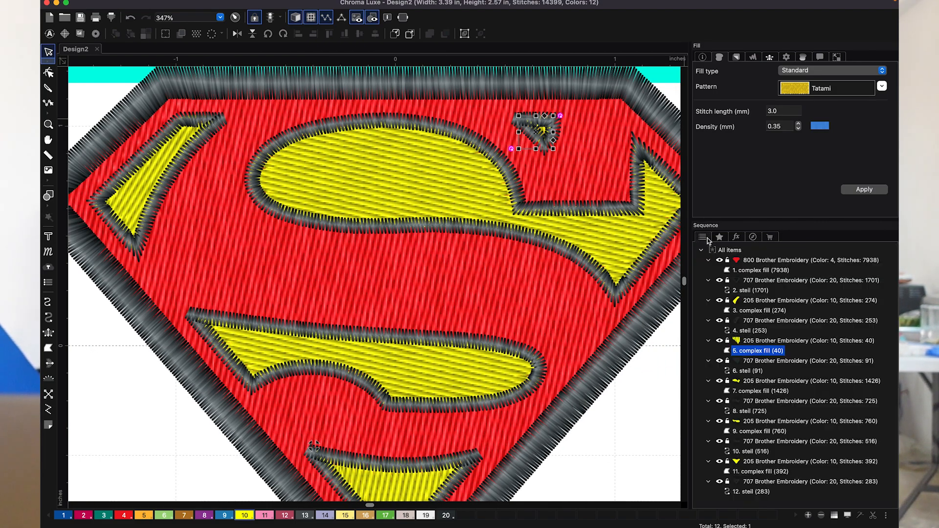
pyautogui.click(750, 391)
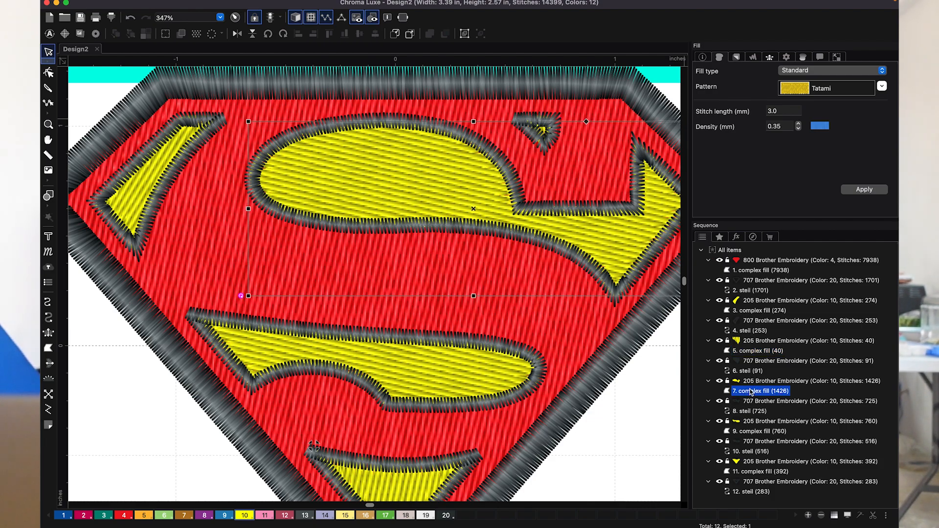
pyautogui.click(719, 381)
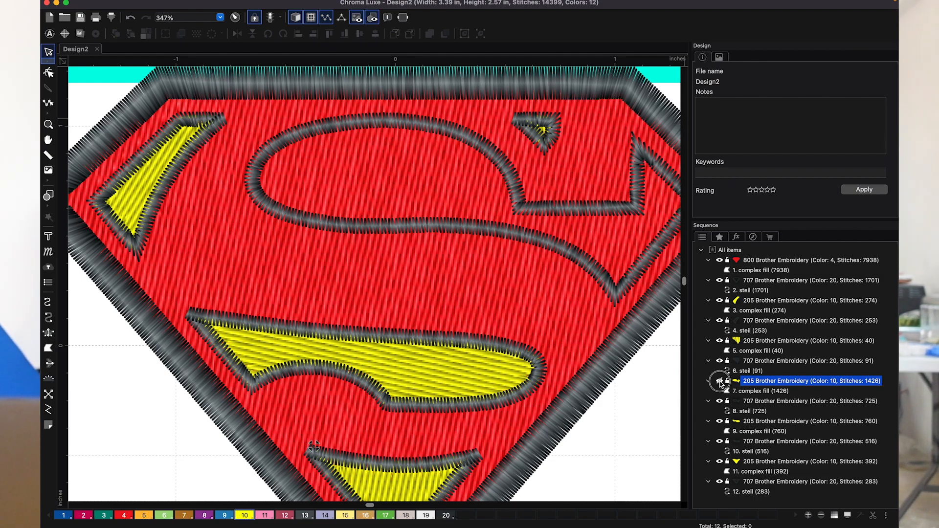
pyautogui.click(719, 382)
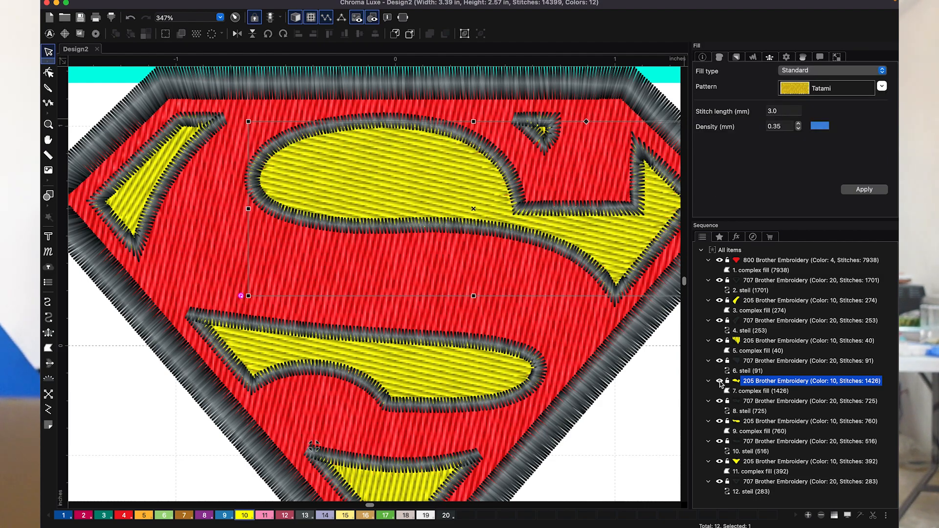
# Apply Remove Overlaps to the large upper S complex fill to cut away the red stitches beneath it.
pyautogui.click(746, 392)
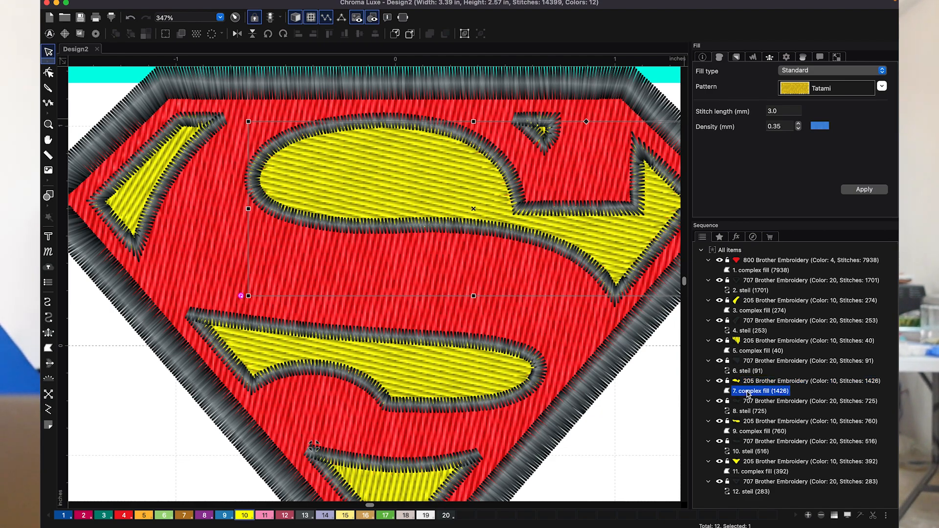
pyautogui.rightClick(747, 394)
pyautogui.moveTo(771, 517)
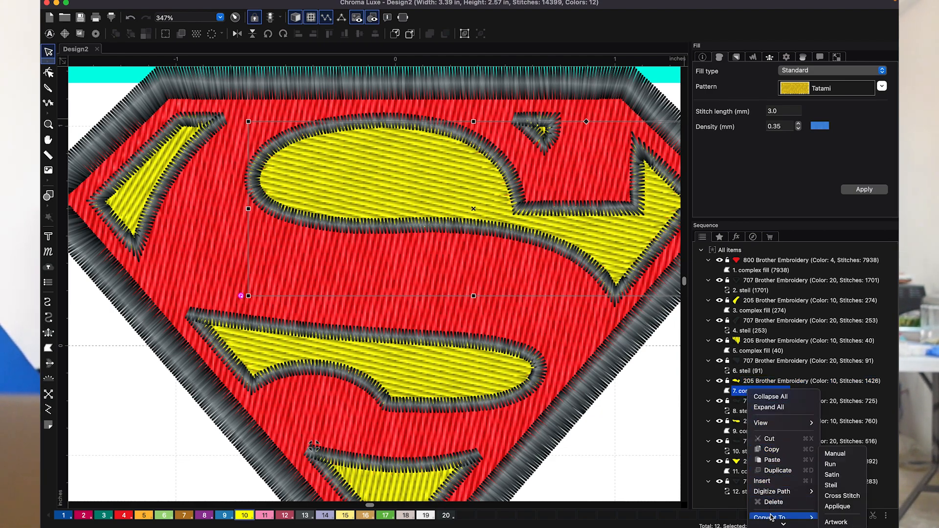
pyautogui.moveTo(790, 459)
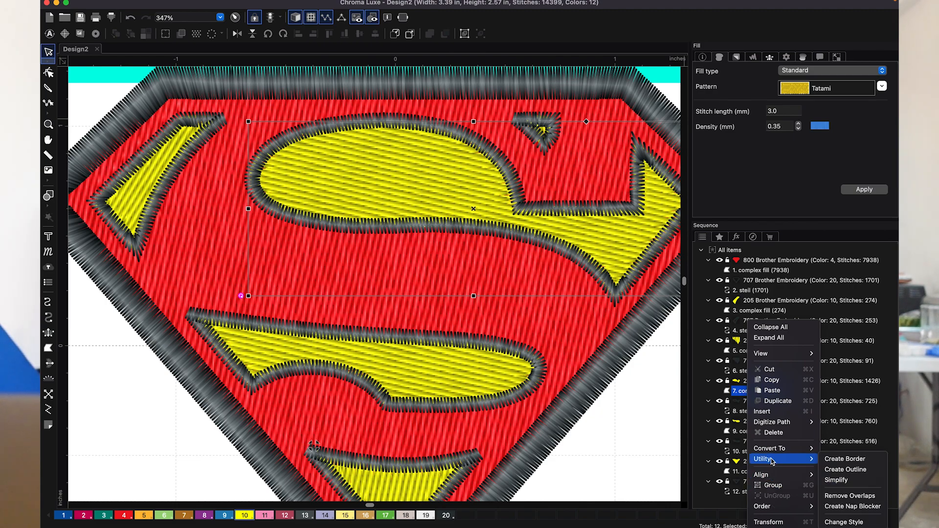
pyautogui.click(851, 497)
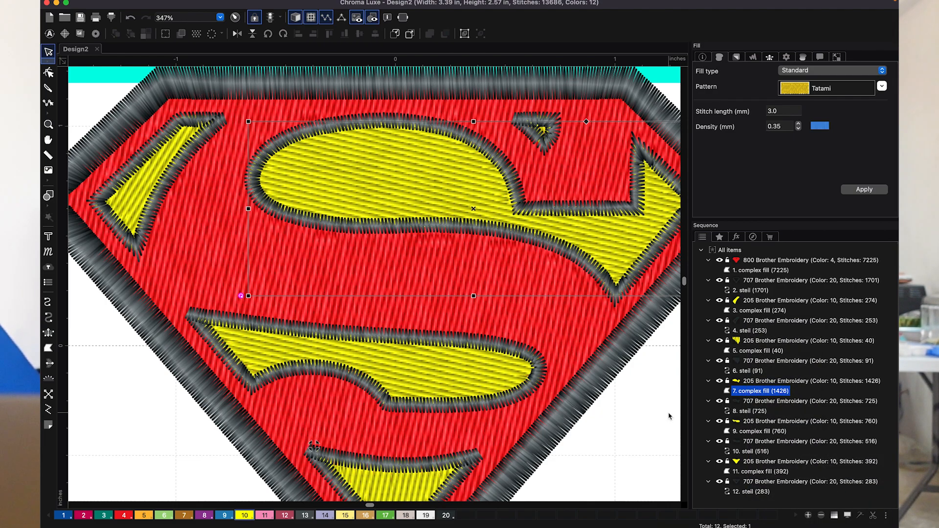
# Check the red base beneath the large upper S fill by toggling that fill's visibility.
pyautogui.click(669, 416)
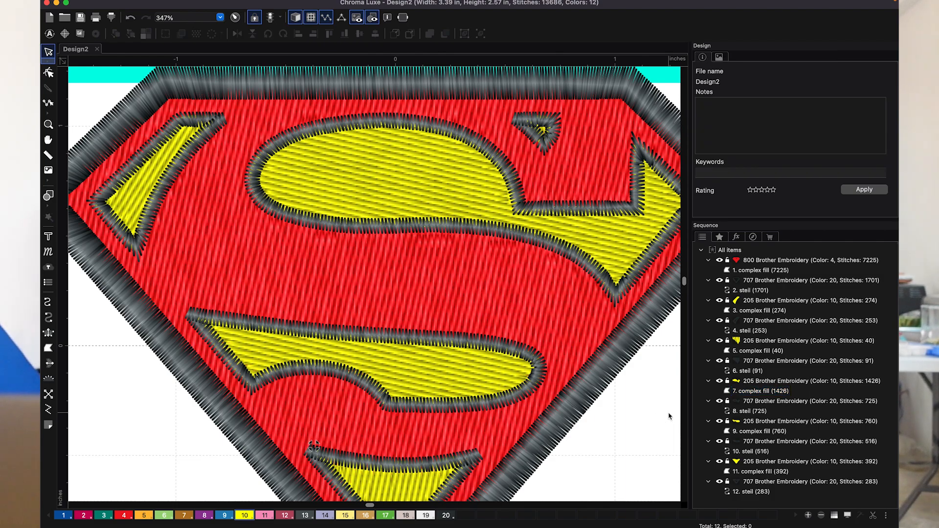
pyautogui.click(720, 380)
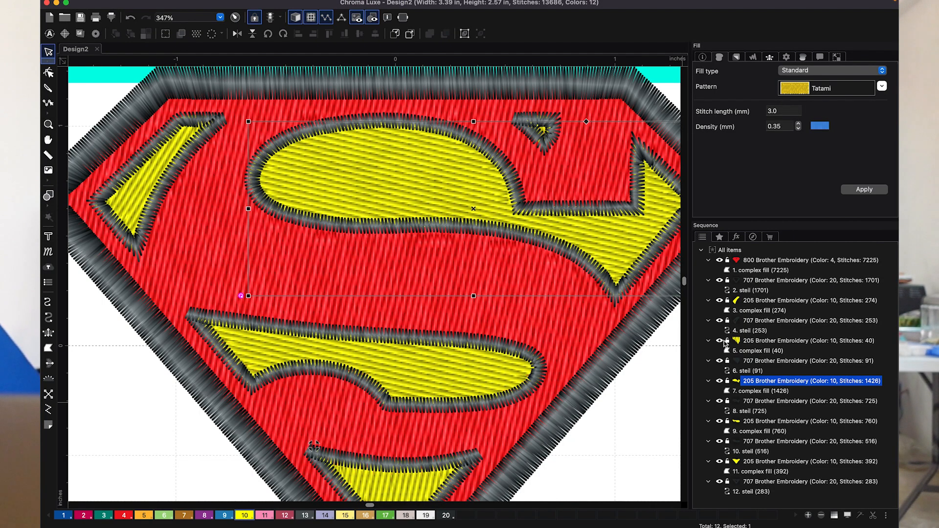
pyautogui.moveTo(737, 344)
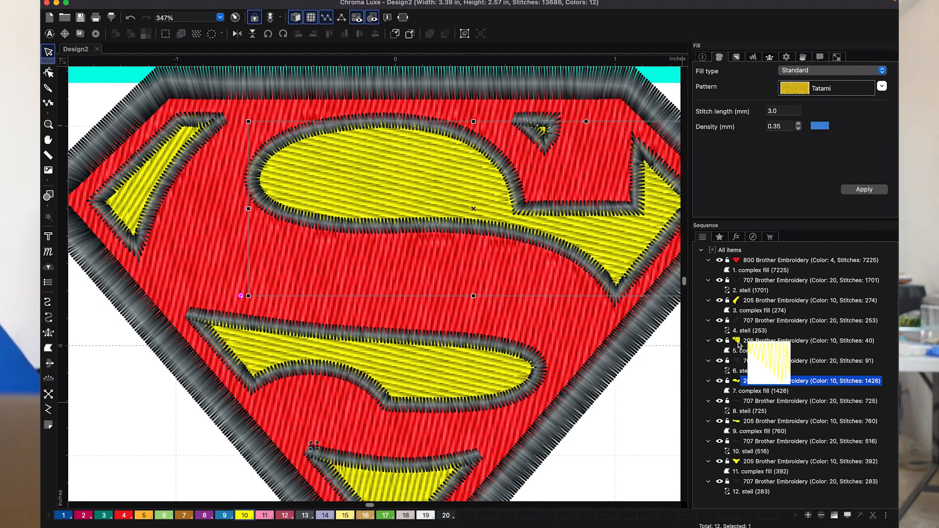
# Apply Remove Overlaps to the small upper-right triangle's complex fill to cut away the red stitches beneath it.
pyautogui.click(748, 351)
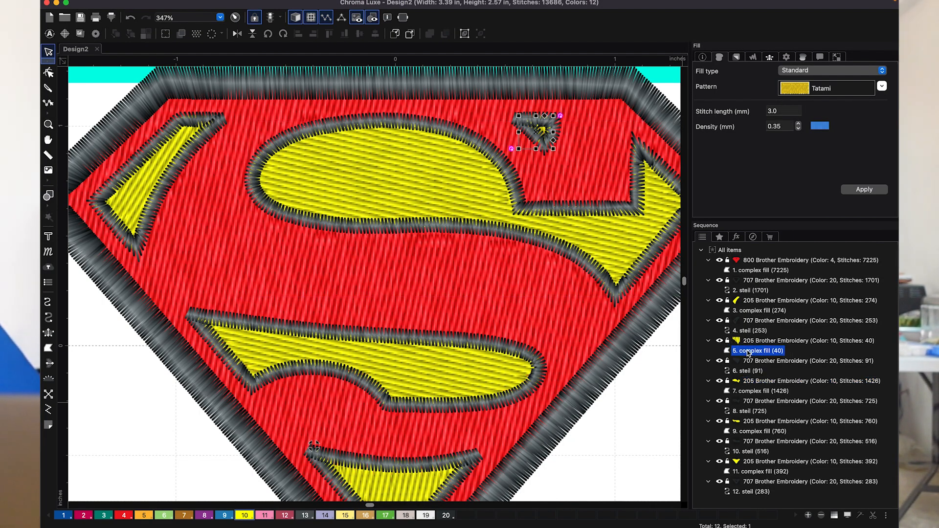
pyautogui.rightClick(748, 351)
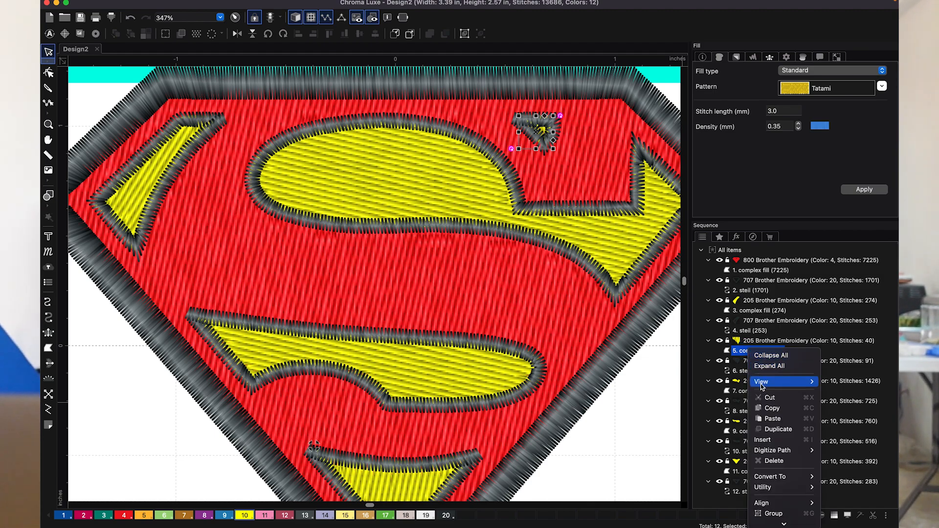
pyautogui.moveTo(778, 487)
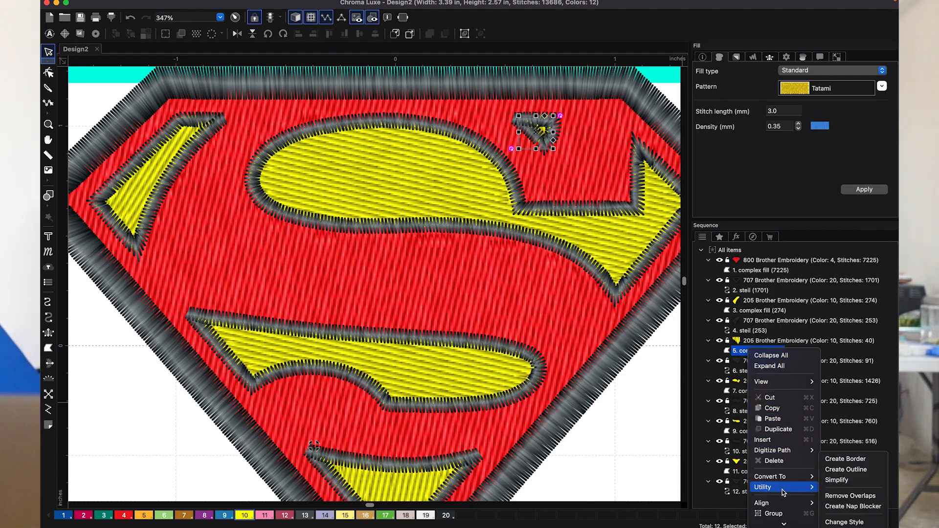
pyautogui.click(838, 495)
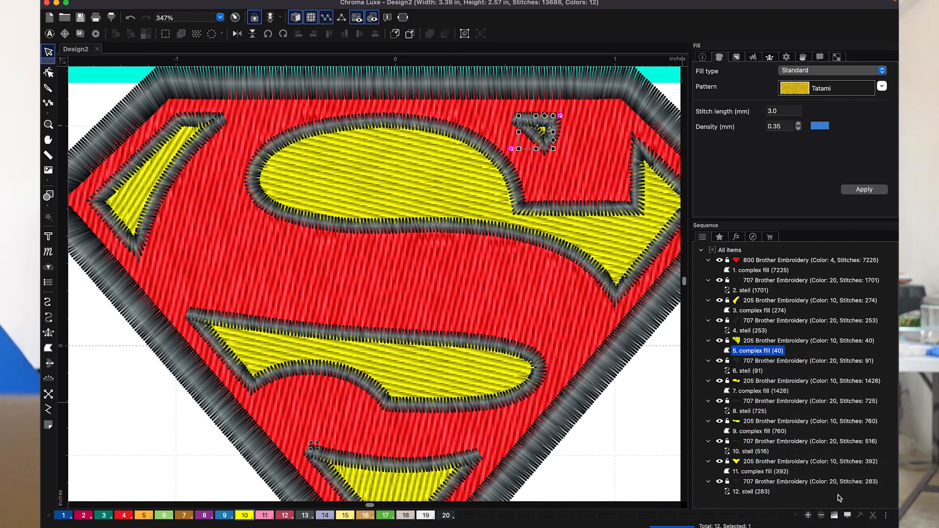
# Apply Remove Overlaps to the yellow complex fill of the bottom triangle and deselect it.
pyautogui.click(756, 472)
pyautogui.rightClick(755, 472)
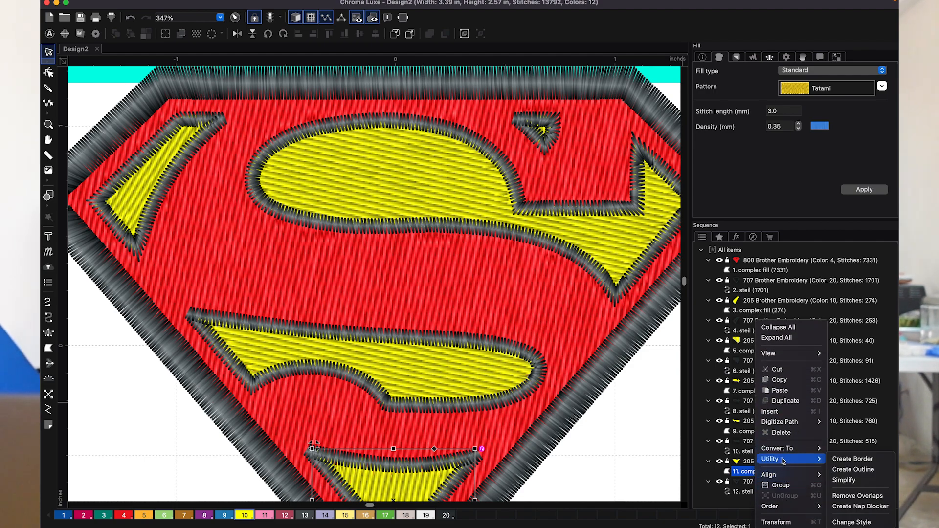
pyautogui.moveTo(782, 460)
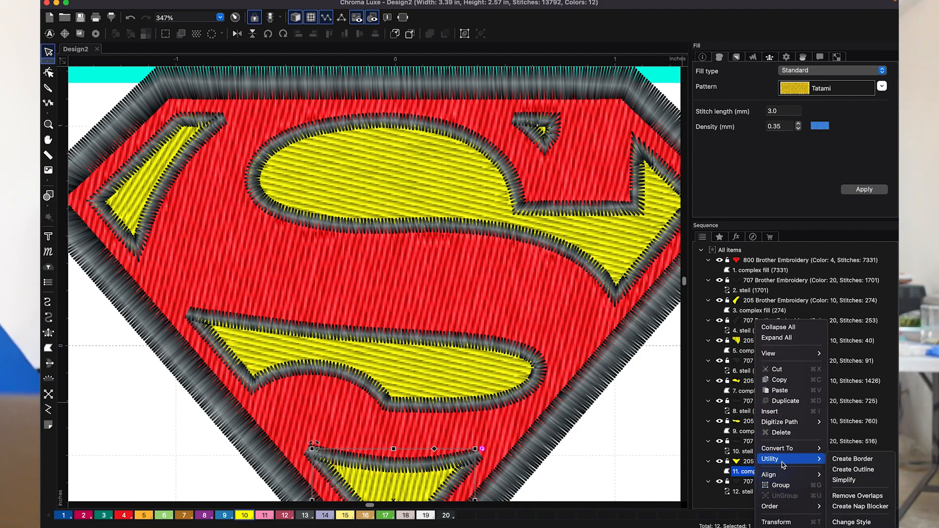
pyautogui.click(842, 495)
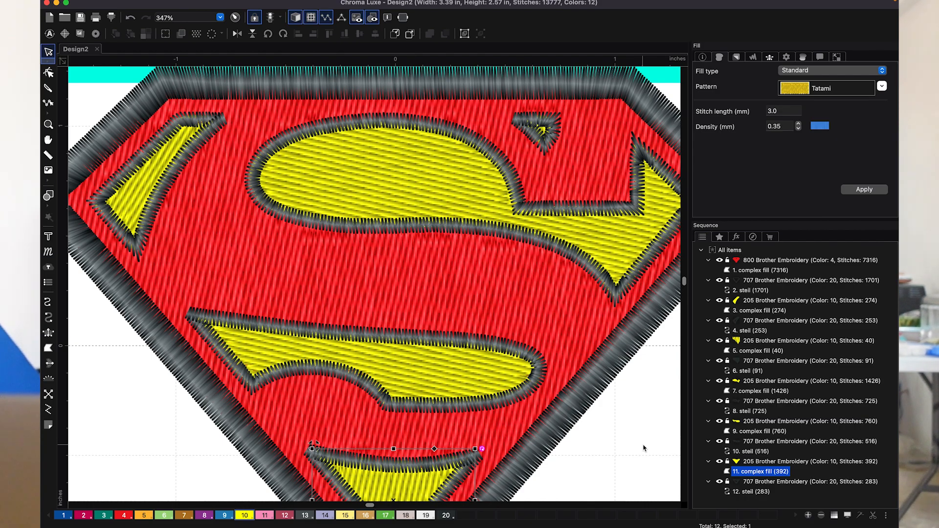
pyautogui.scroll(-4, 643, 448)
pyautogui.scroll(1, 643, 448)
pyautogui.scroll(-1, 643, 448)
pyautogui.click(643, 449)
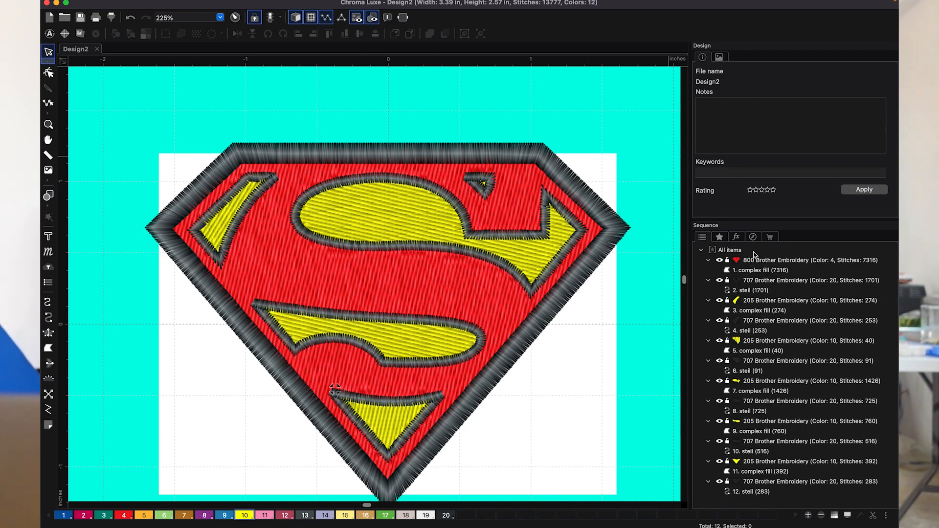
# Hide all items and show only the red base fill to examine its cut-outs for the yellow shapes.
pyautogui.click(730, 249)
pyautogui.rightClick(731, 250)
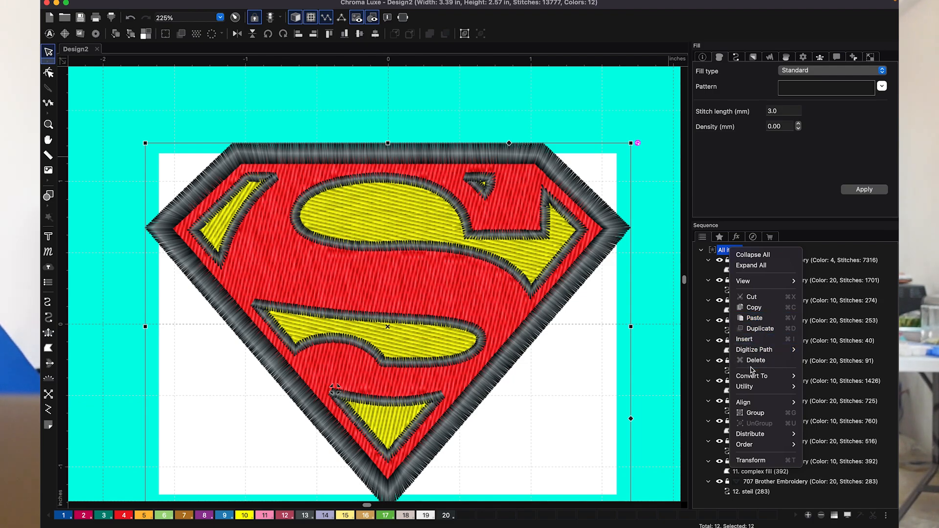
pyautogui.moveTo(758, 283)
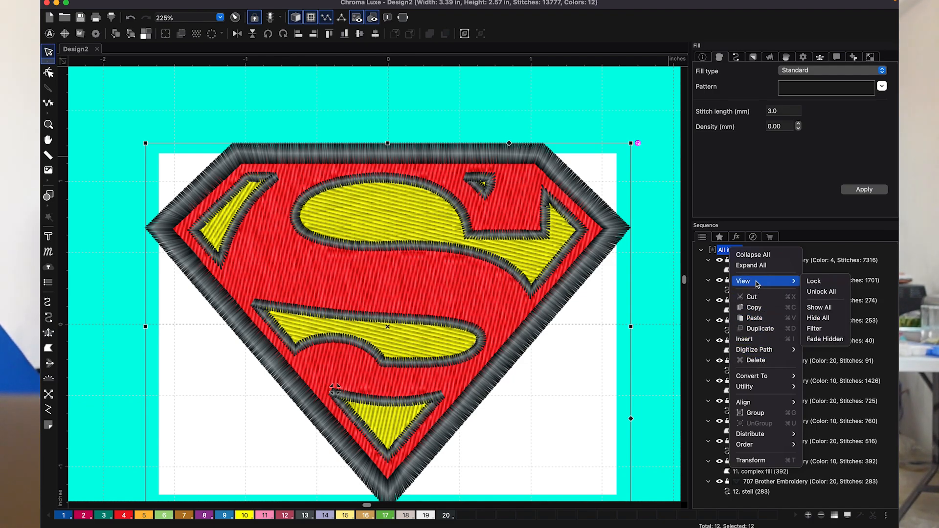
pyautogui.click(822, 319)
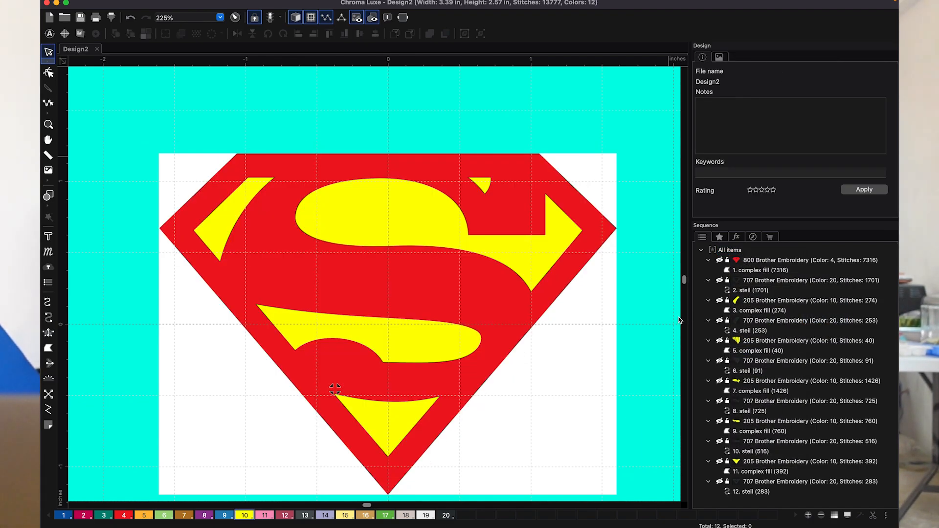
pyautogui.click(752, 271)
pyautogui.rightClick(751, 272)
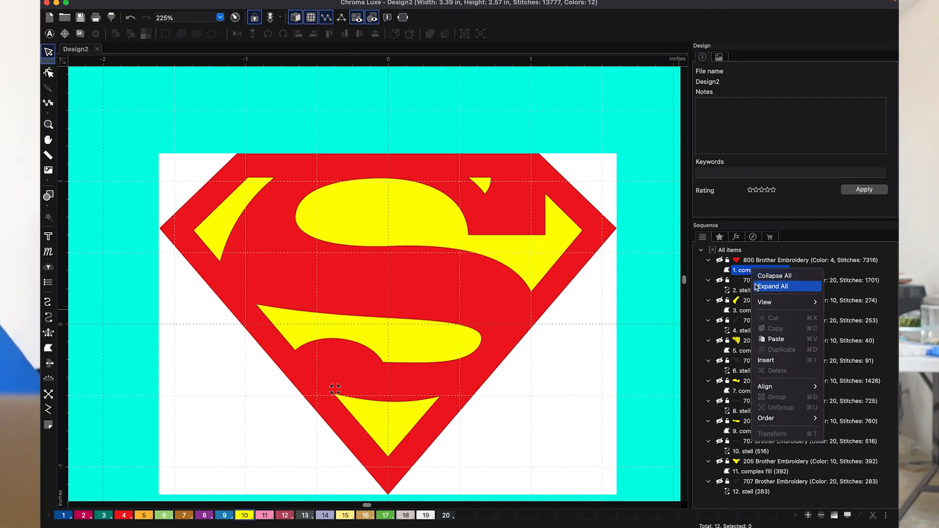
pyautogui.moveTo(763, 303)
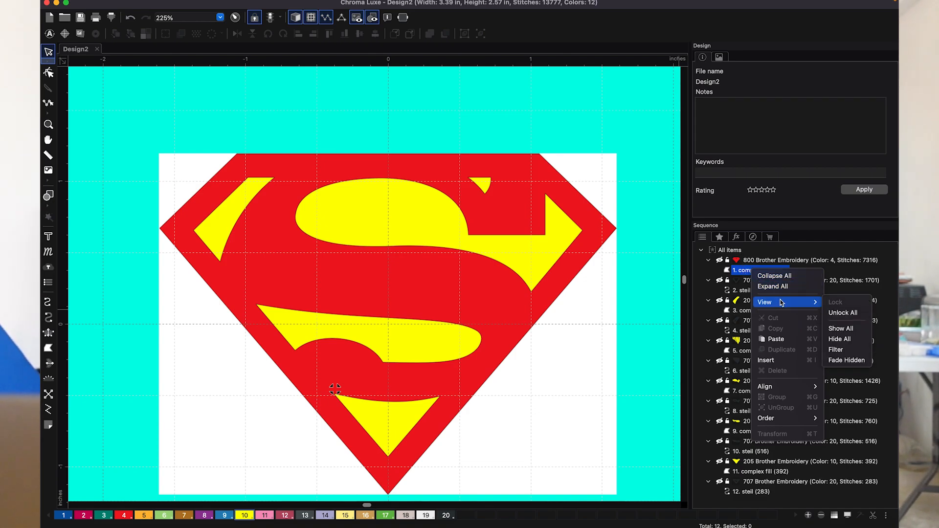
pyautogui.click(719, 260)
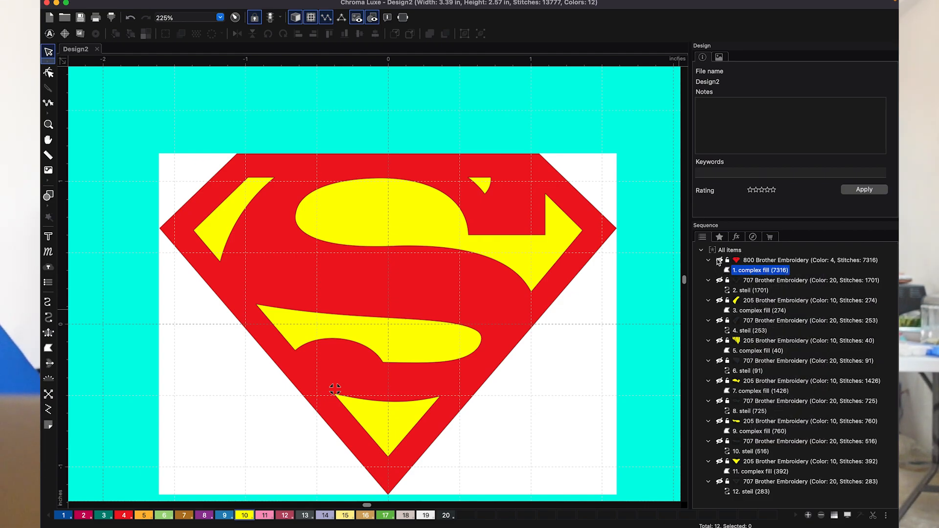
pyautogui.click(719, 260)
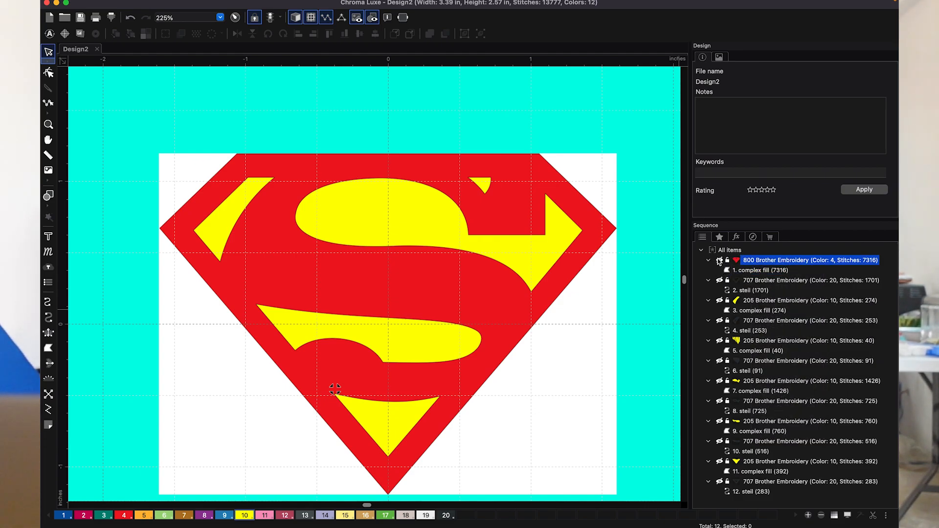
pyautogui.click(719, 262)
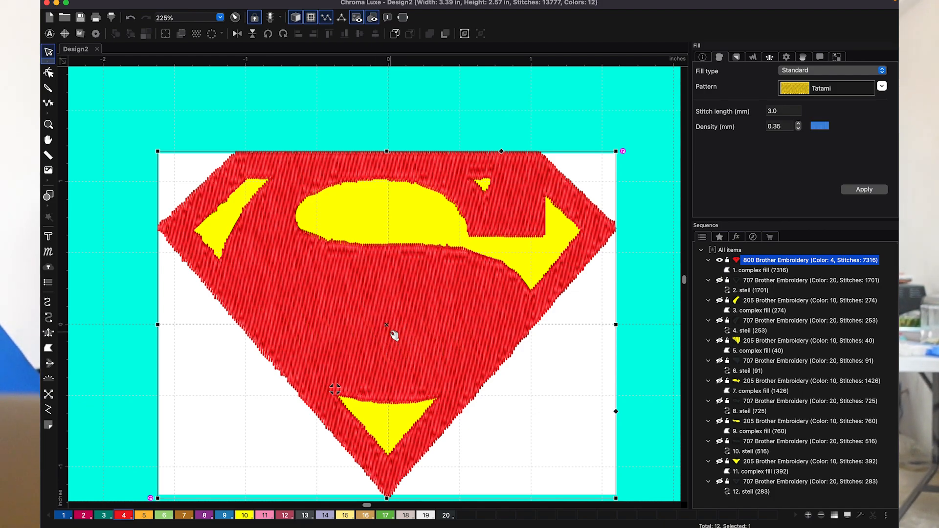
# Show the yellow fills of the upper and lower S shapes and the lower S shape's black outline again.
pyautogui.click(719, 382)
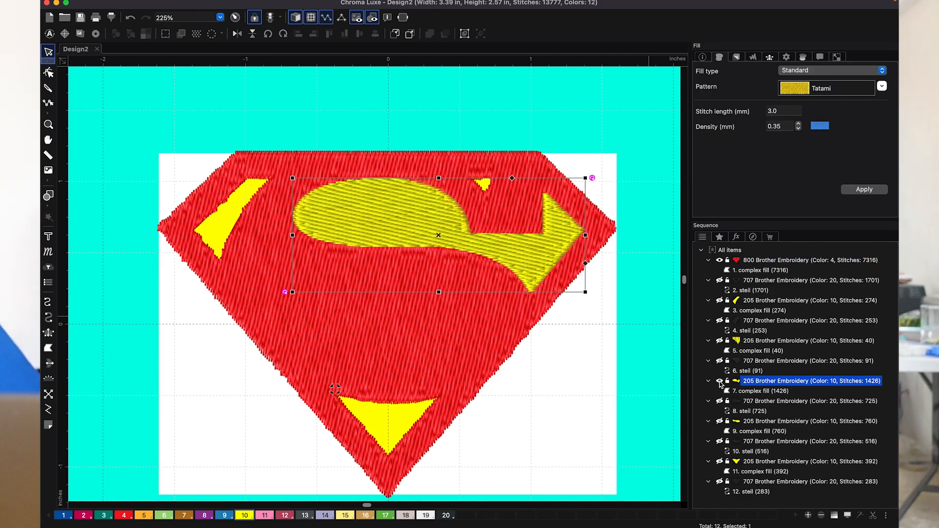
pyautogui.click(720, 423)
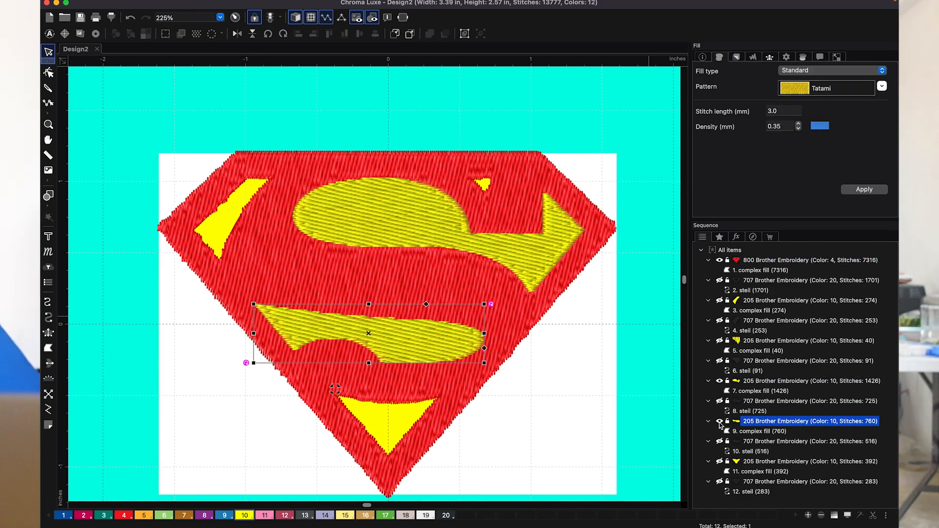
pyautogui.click(750, 431)
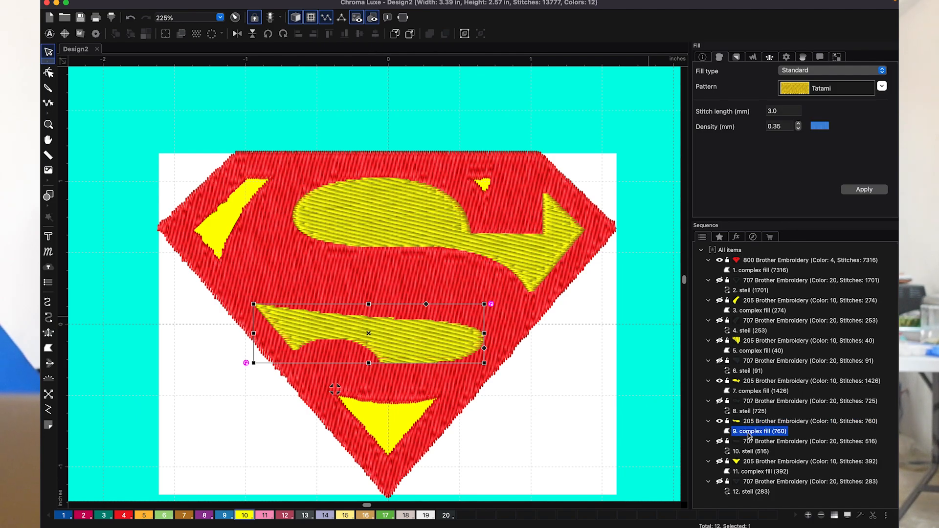
pyautogui.click(724, 442)
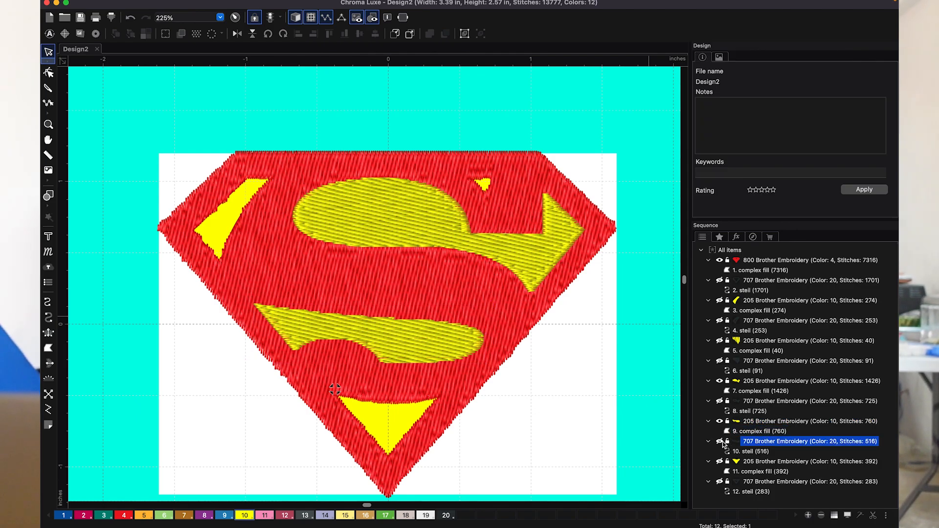
# Apply Remove Overlaps to the lower S complex fill and check the red base by hiding and reshowing that fill.
pyautogui.click(745, 432)
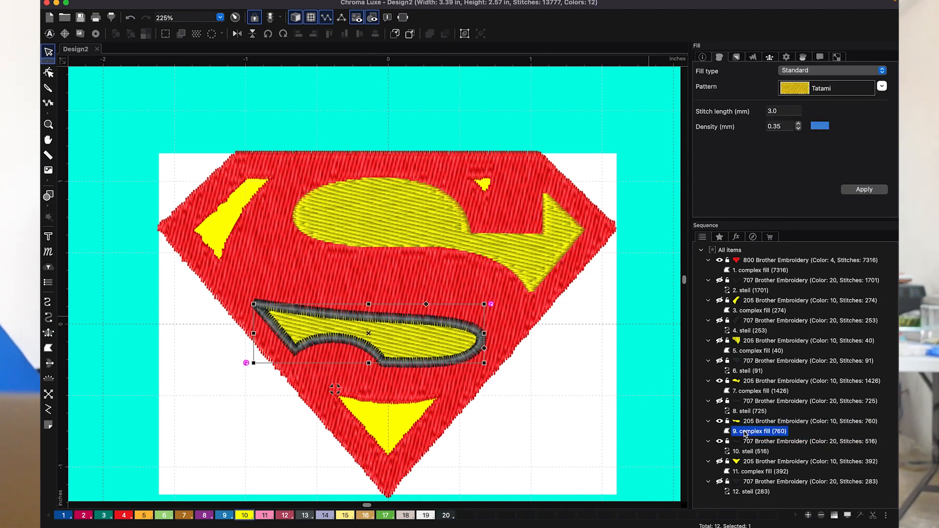
pyautogui.rightClick(745, 433)
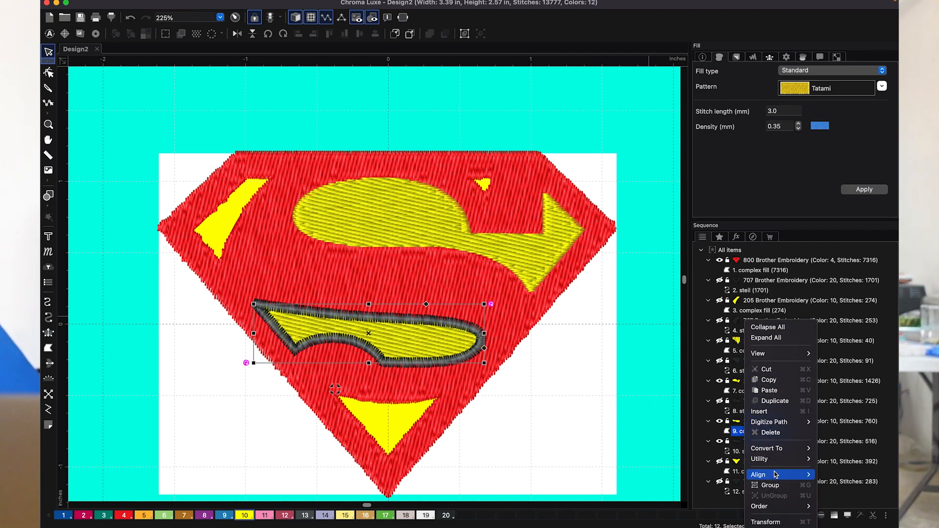
pyautogui.moveTo(776, 462)
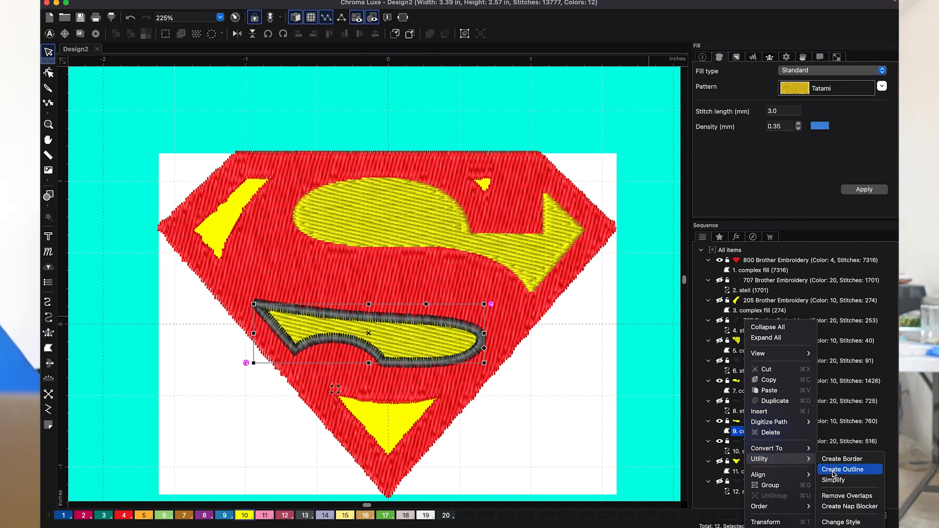
pyautogui.click(837, 494)
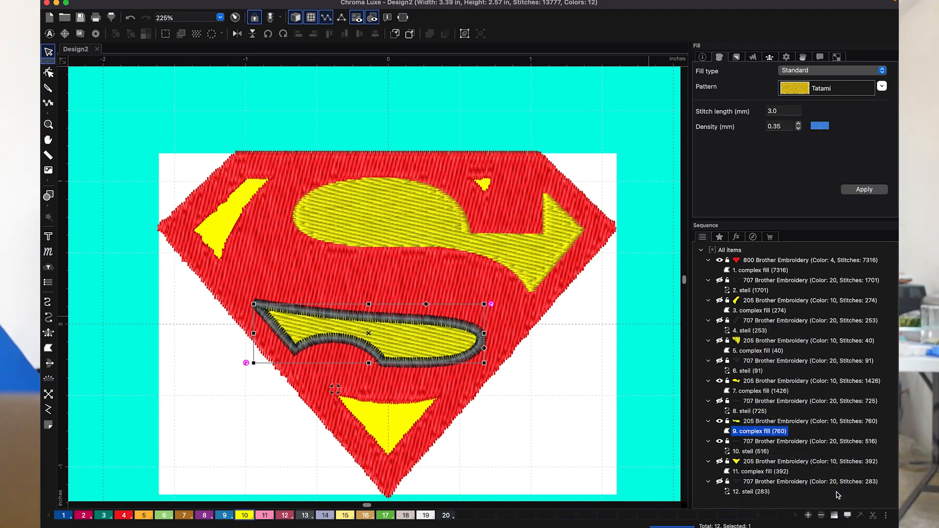
pyautogui.click(672, 455)
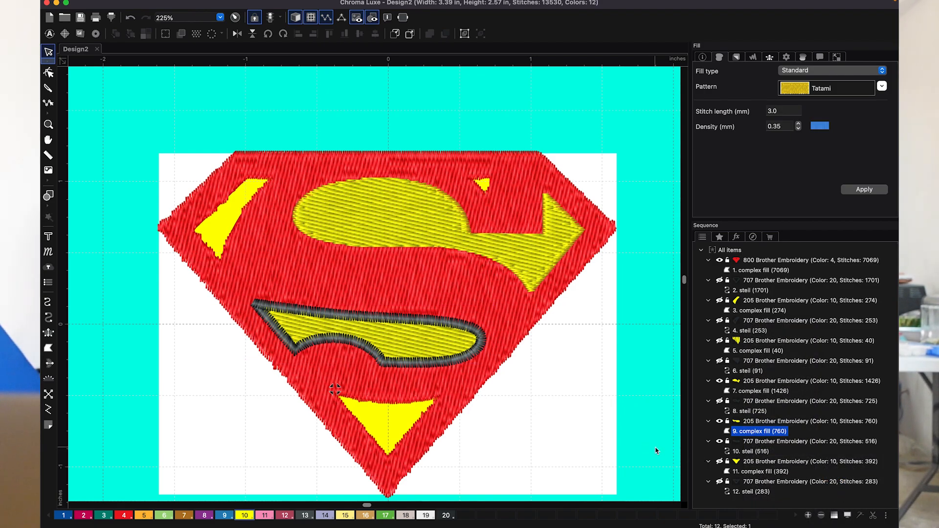
pyautogui.click(719, 421)
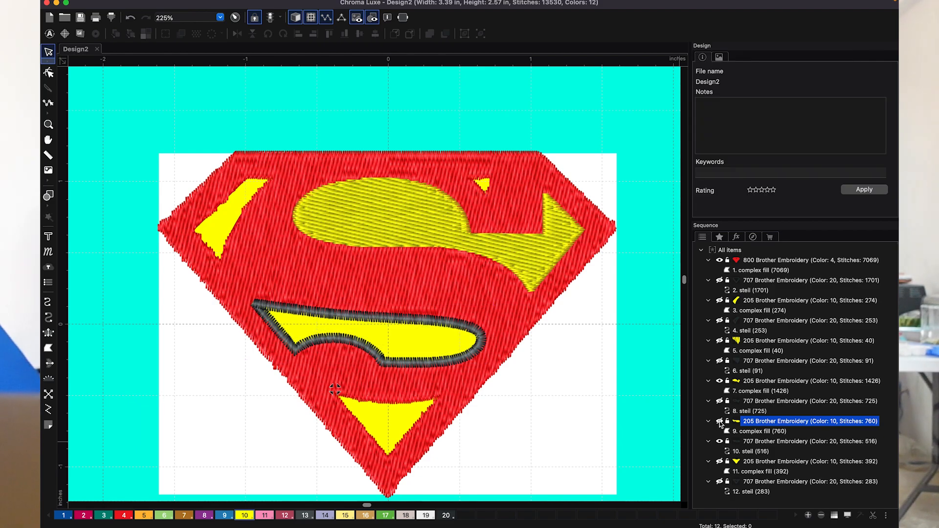
pyautogui.click(720, 421)
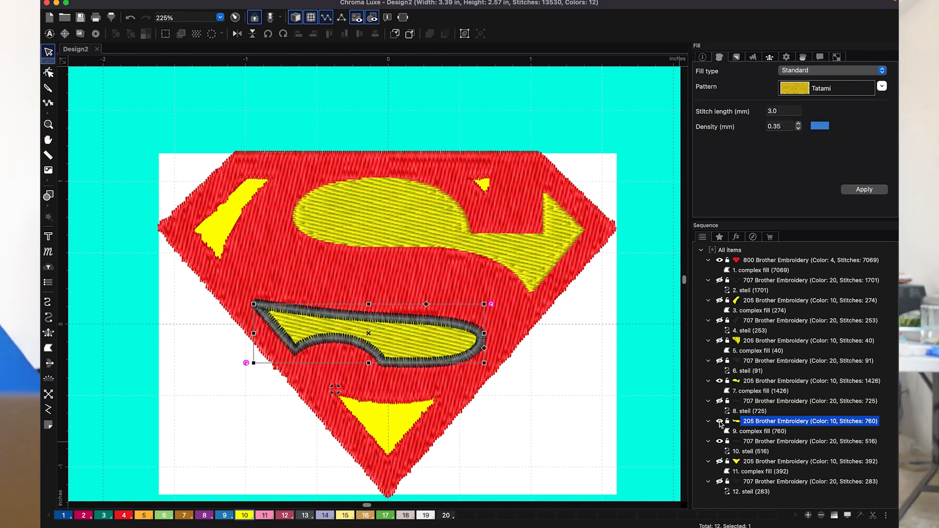
# Show all the remaining hidden yellow fills and black steil outlines again.
pyautogui.click(719, 280)
pyautogui.click(719, 300)
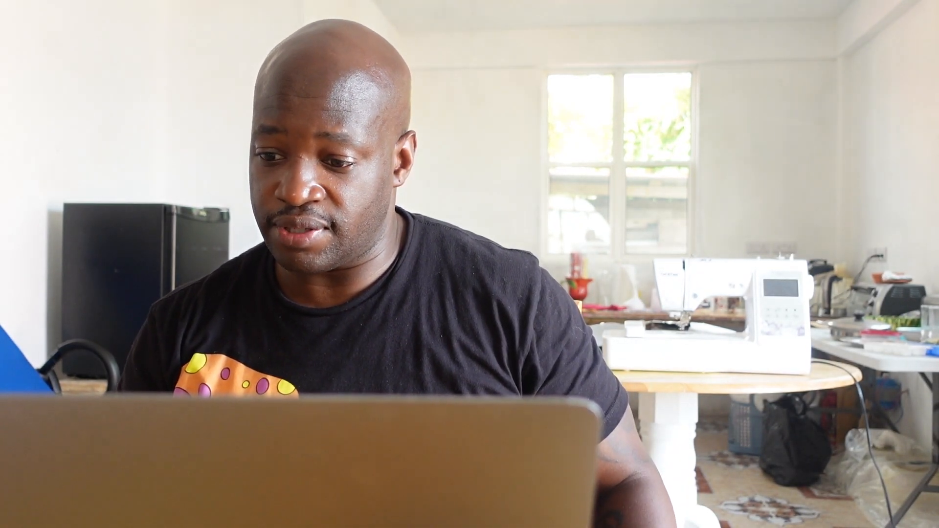
pyautogui.click(719, 360)
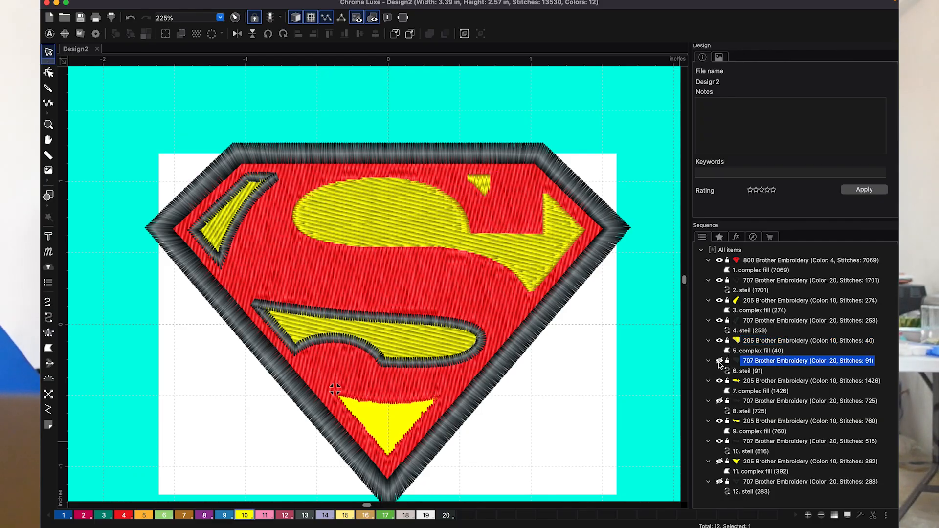
pyautogui.click(719, 401)
pyautogui.click(719, 461)
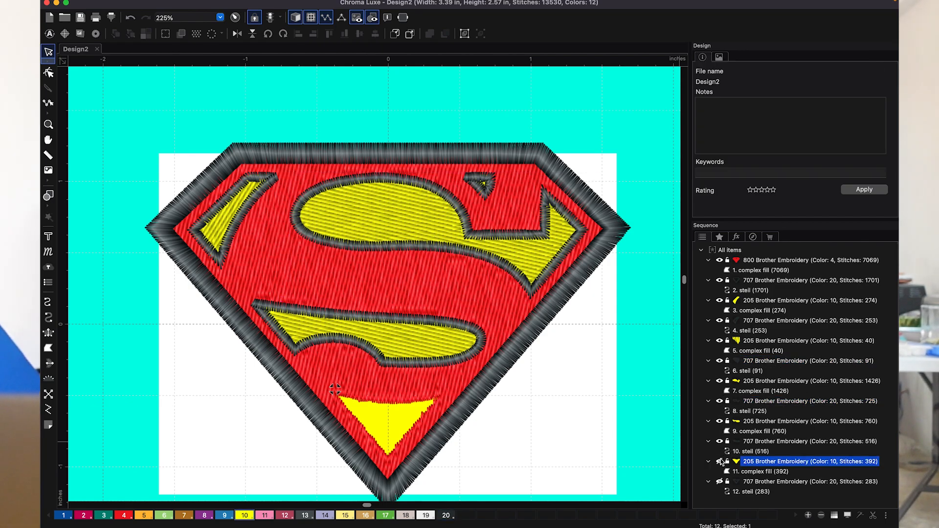
pyautogui.click(720, 481)
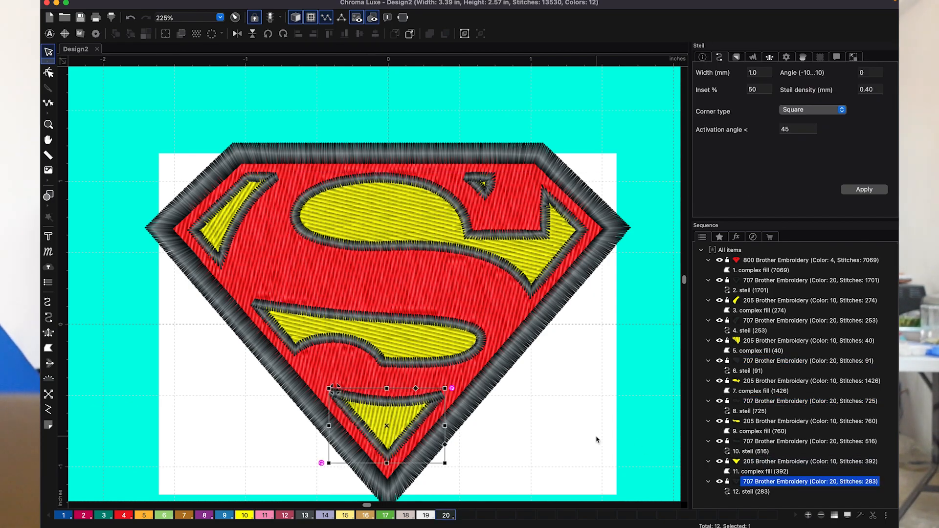
# Examine the underlay settings of the bottom triangle's steil outline and deselect it.
pyautogui.press('super+equal')
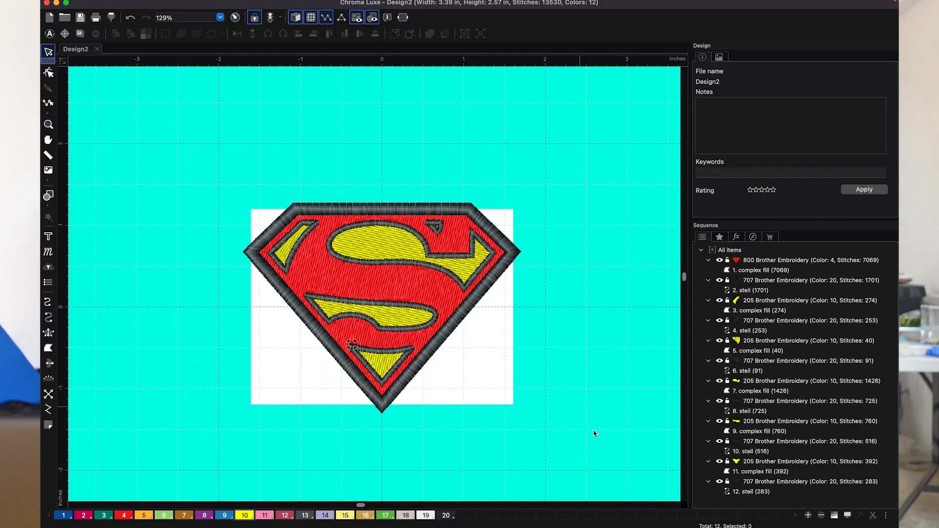
pyautogui.click(749, 492)
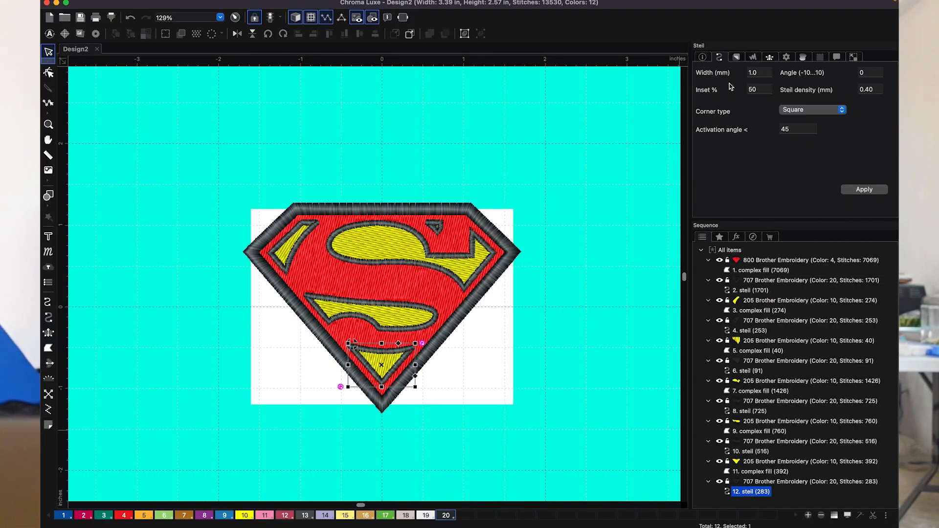
pyautogui.click(735, 57)
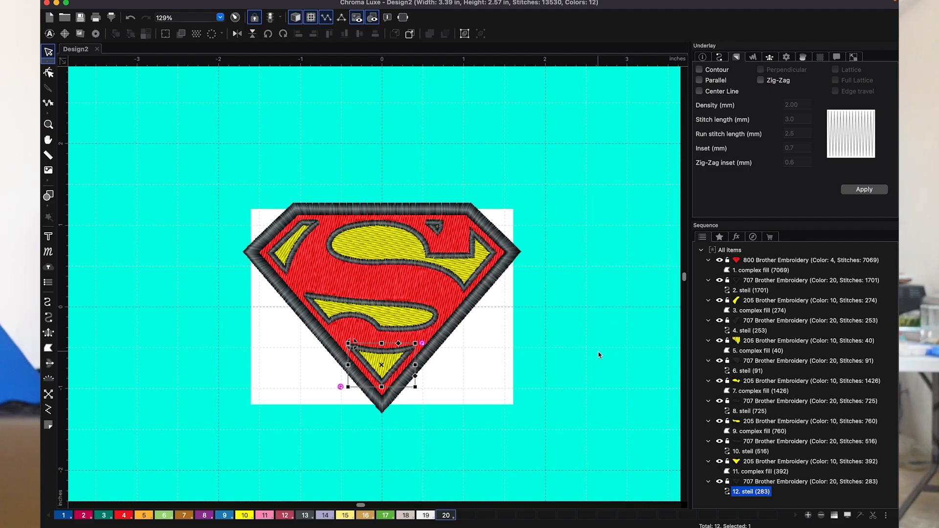
pyautogui.click(610, 275)
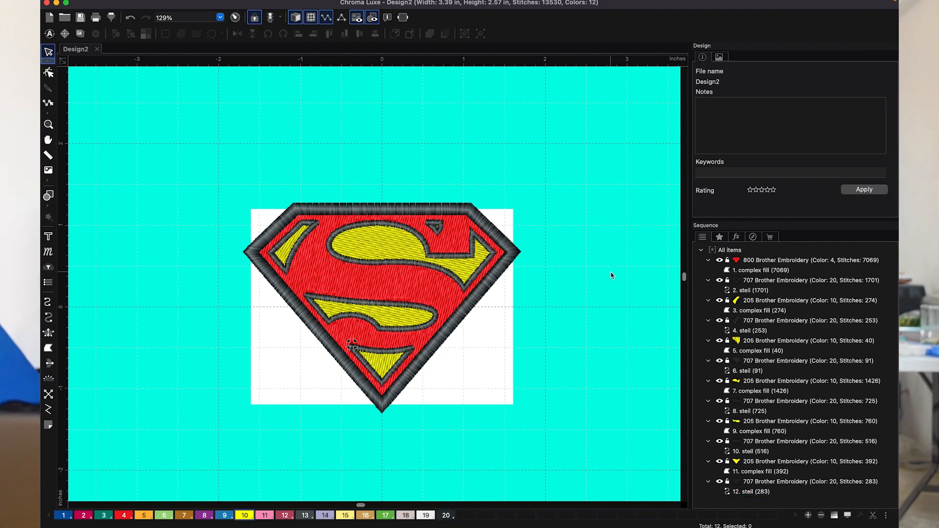